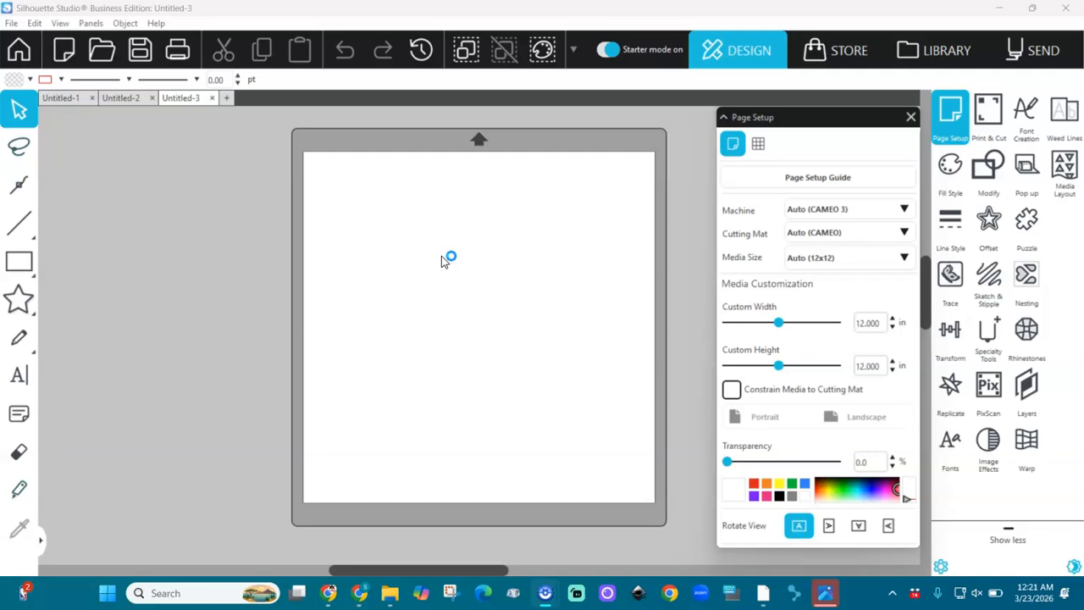
# - Merge the picture of the girl holding the "Ella's Never-Give-Up Adventure" book from the Downloads folder into the blank design
pyautogui.click(428, 386)
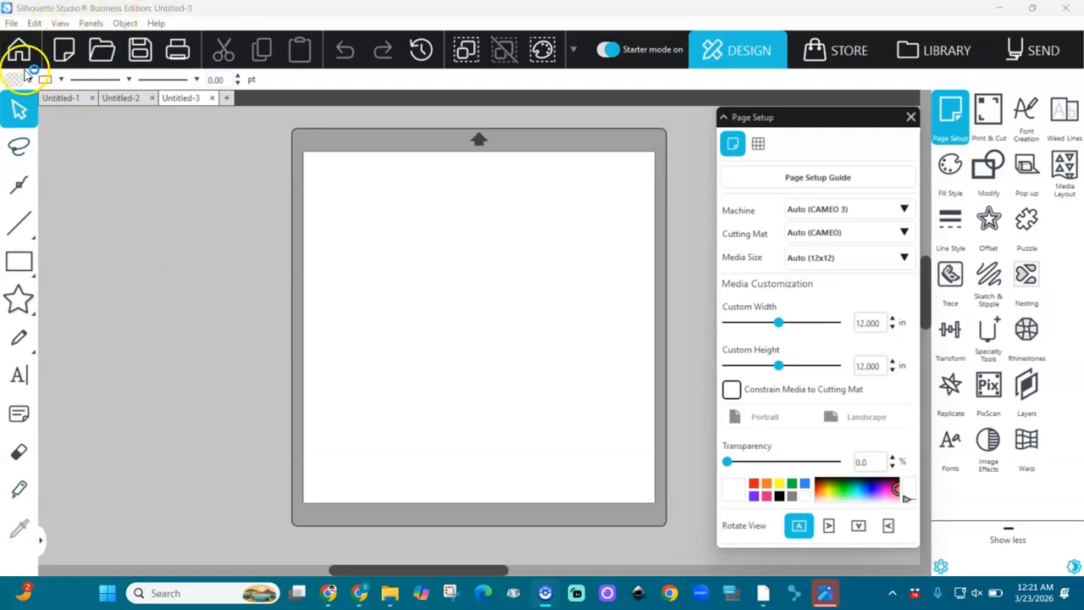
pyautogui.click(11, 24)
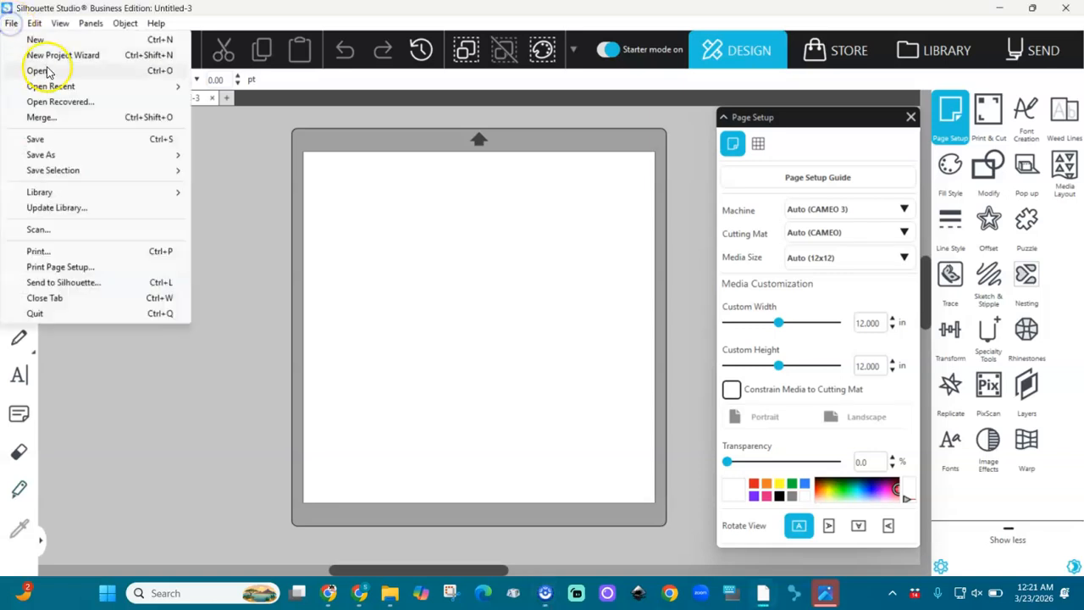
pyautogui.click(46, 121)
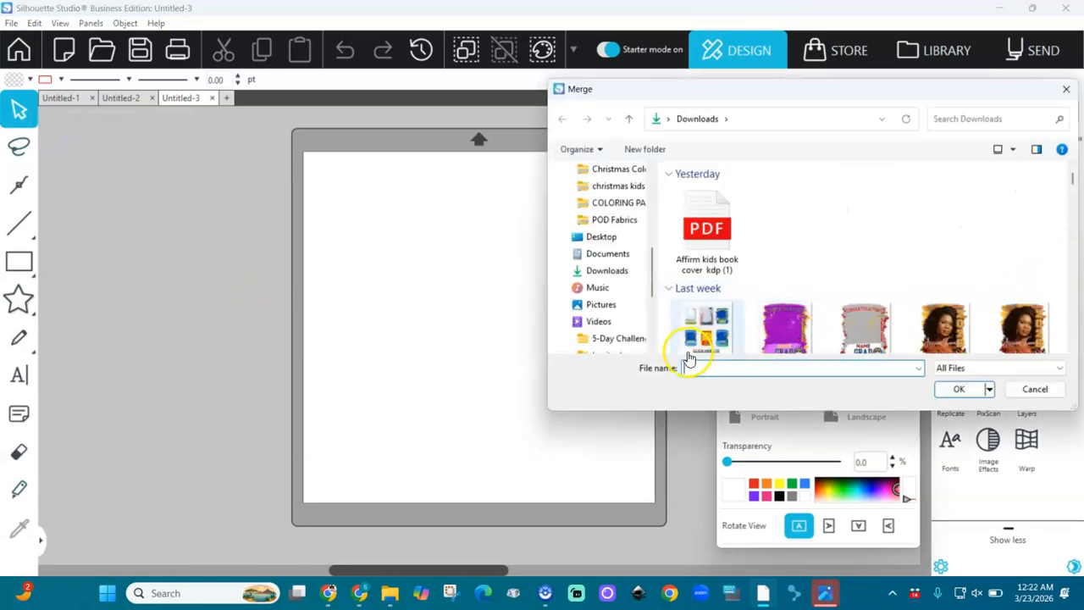
pyautogui.scroll(-10, 1074, 332)
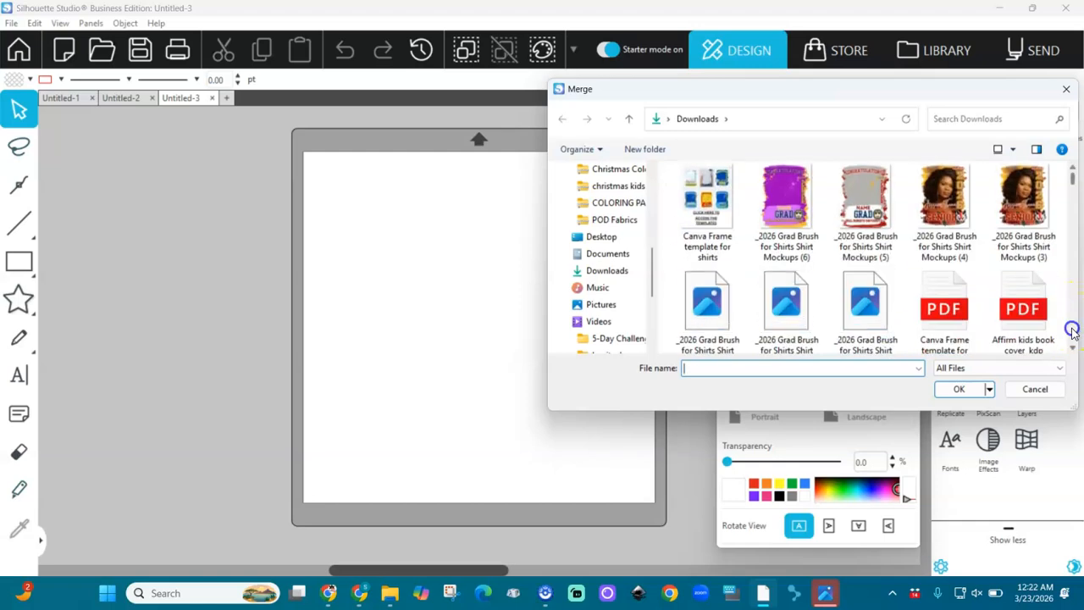
pyautogui.scroll(-10, 1074, 332)
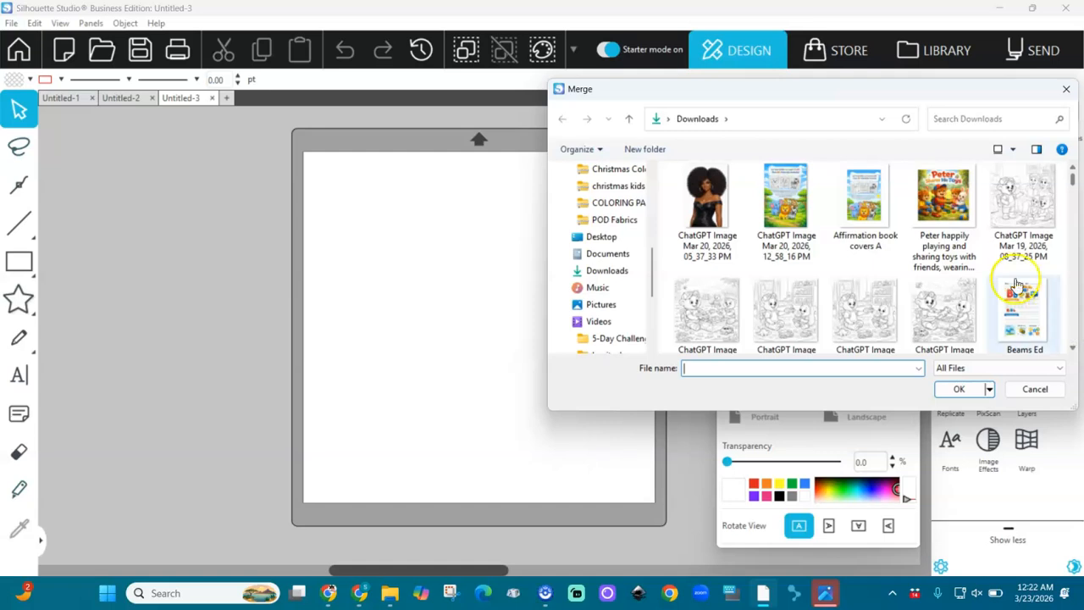
pyautogui.scroll(-5, 1074, 315)
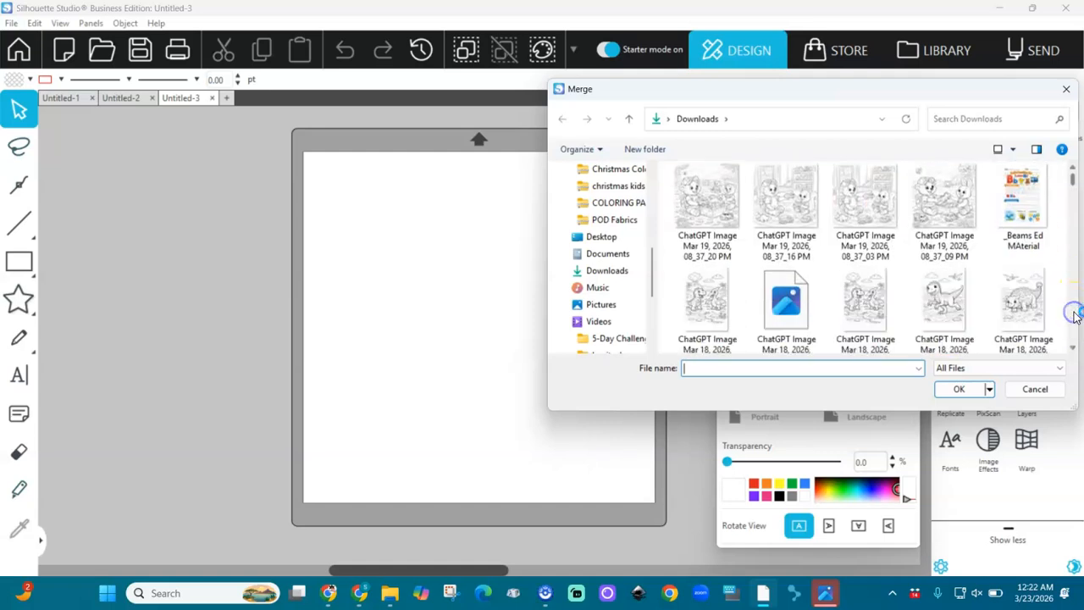
pyautogui.doubleClick(1021, 208)
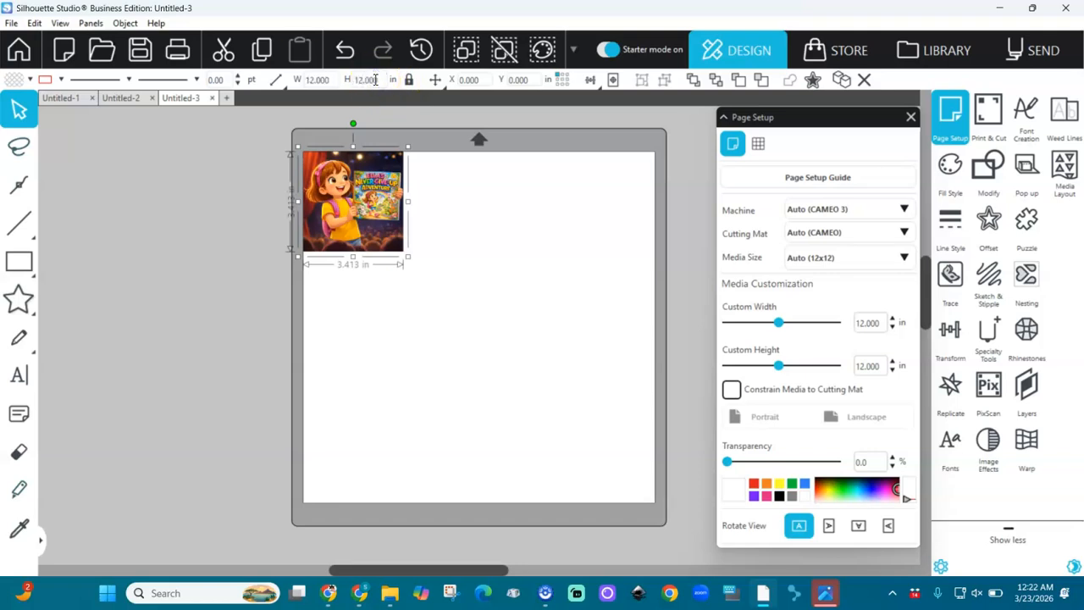
# - Resize the merged image to 12 by 12 inches and center it on the page
pyautogui.press('Return')
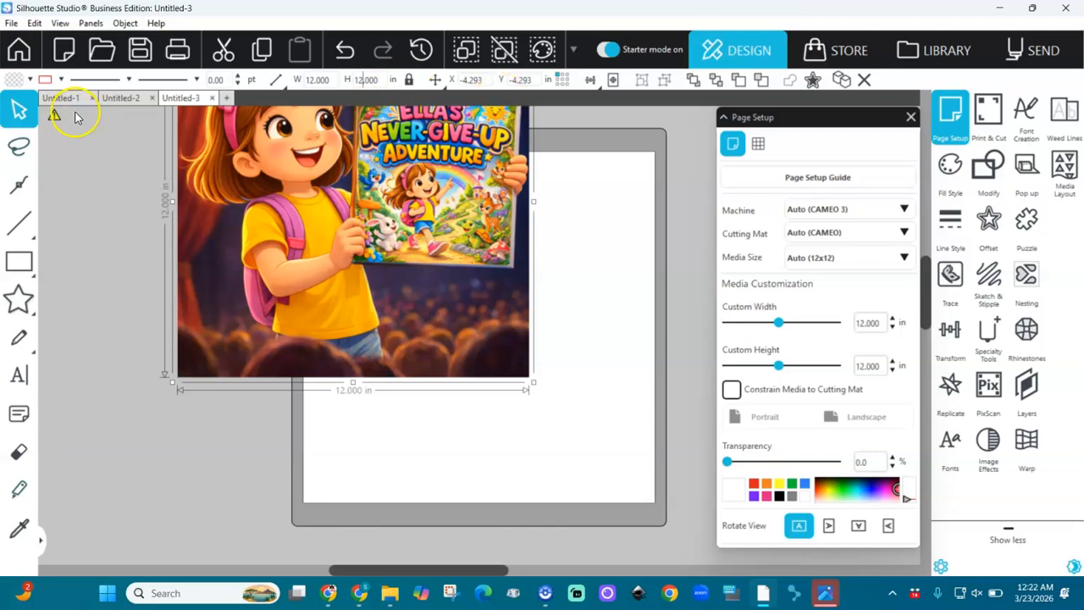
pyautogui.moveTo(55, 116)
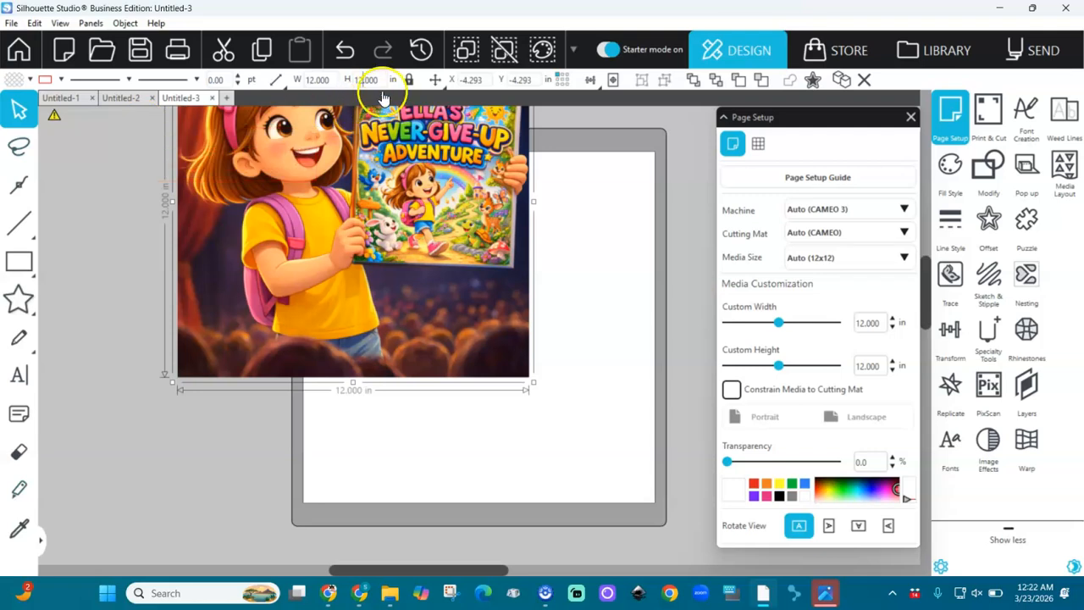
pyautogui.click(434, 80)
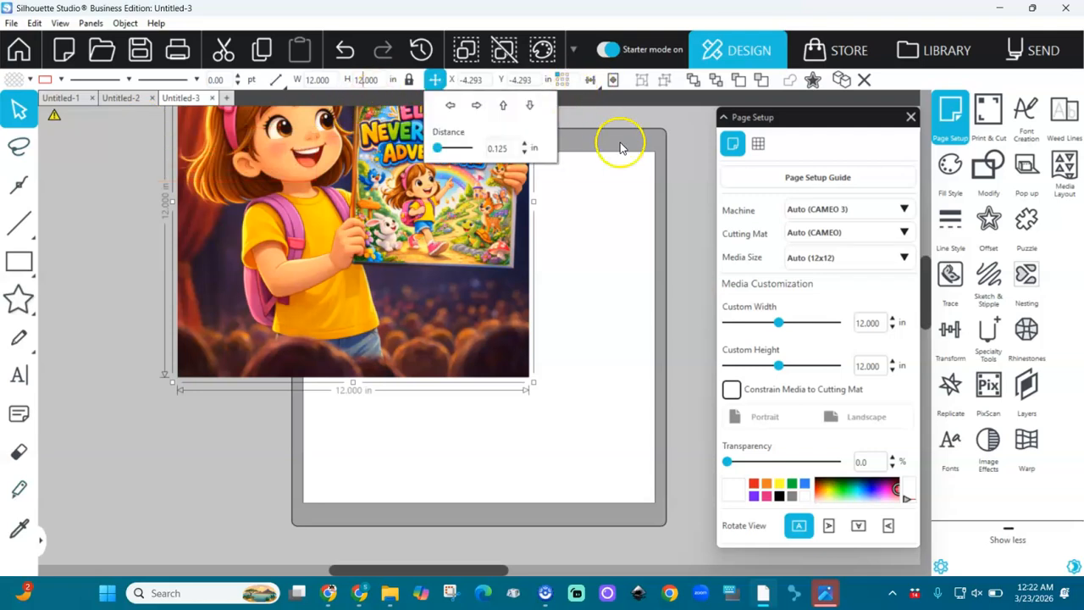
pyautogui.click(611, 80)
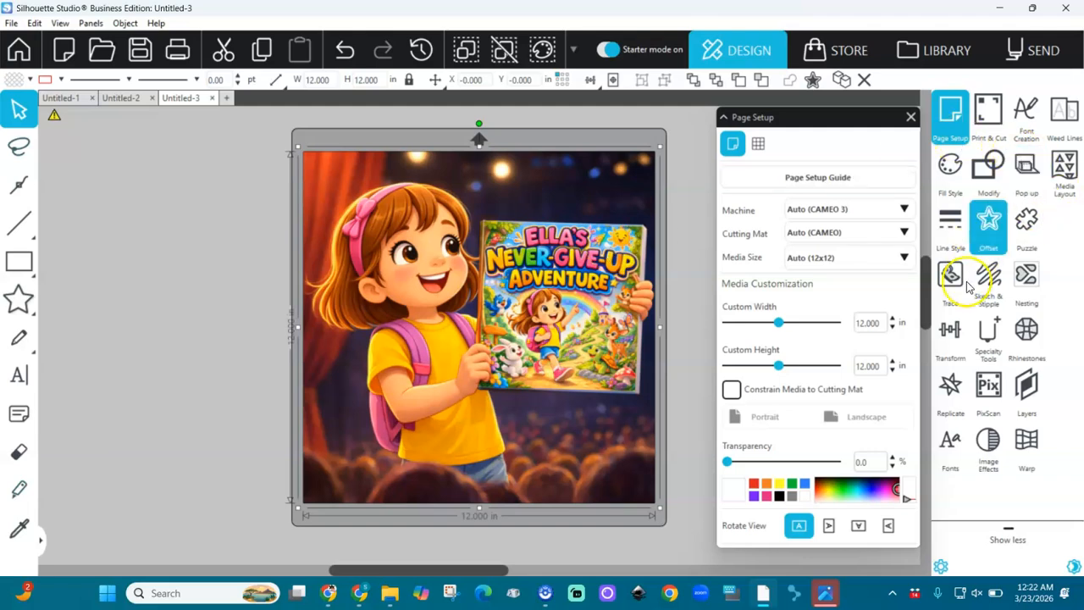
# - Apply an image effect with brightness 11 and saturation 23 to the picture
pyautogui.click(987, 440)
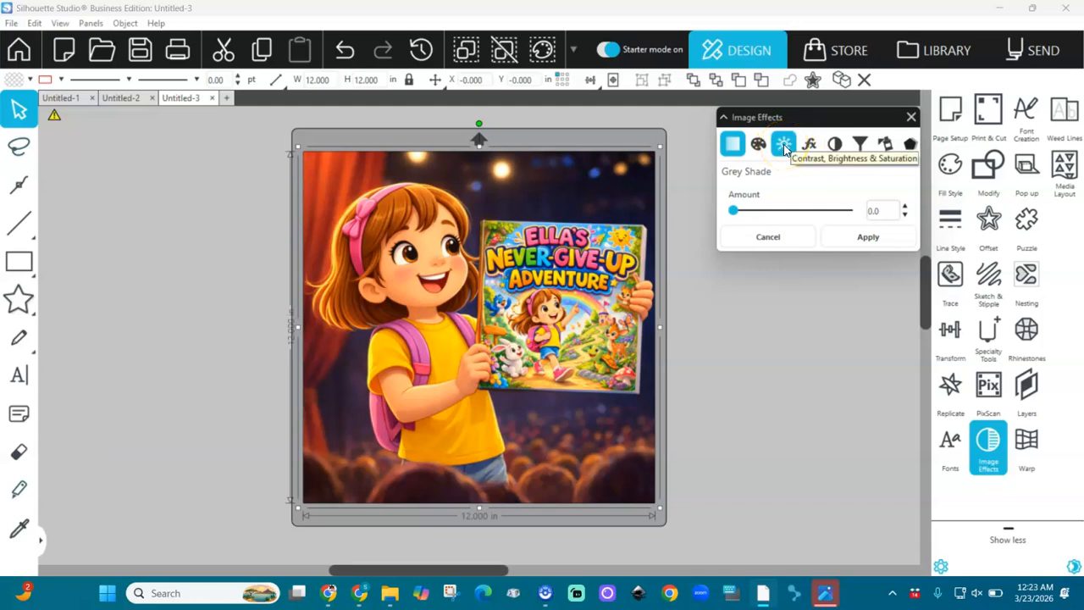
pyautogui.click(784, 146)
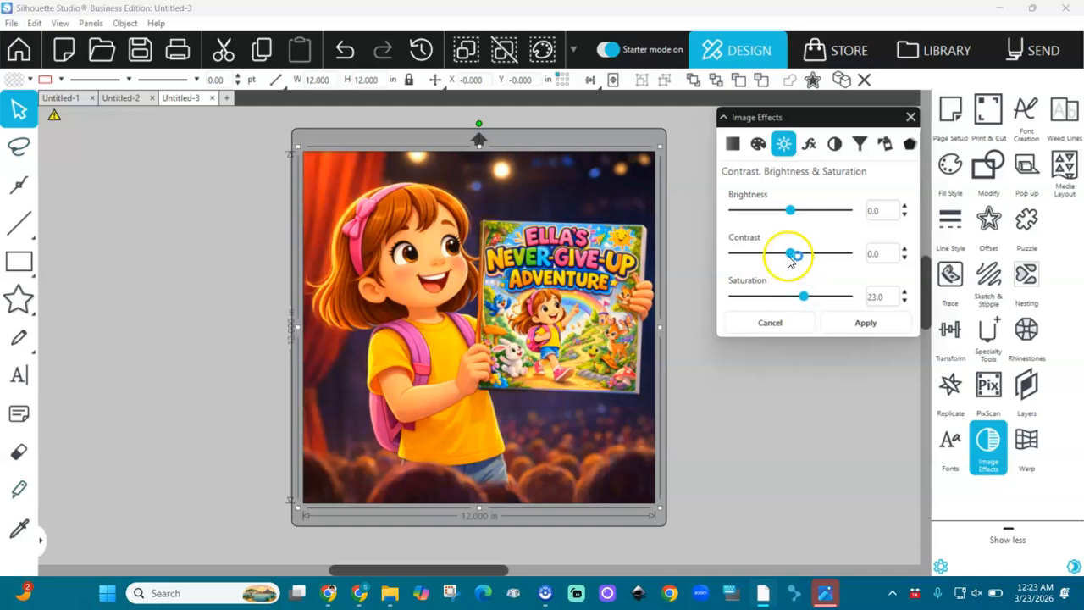
pyautogui.moveTo(793, 209); pyautogui.dragTo(800, 211)
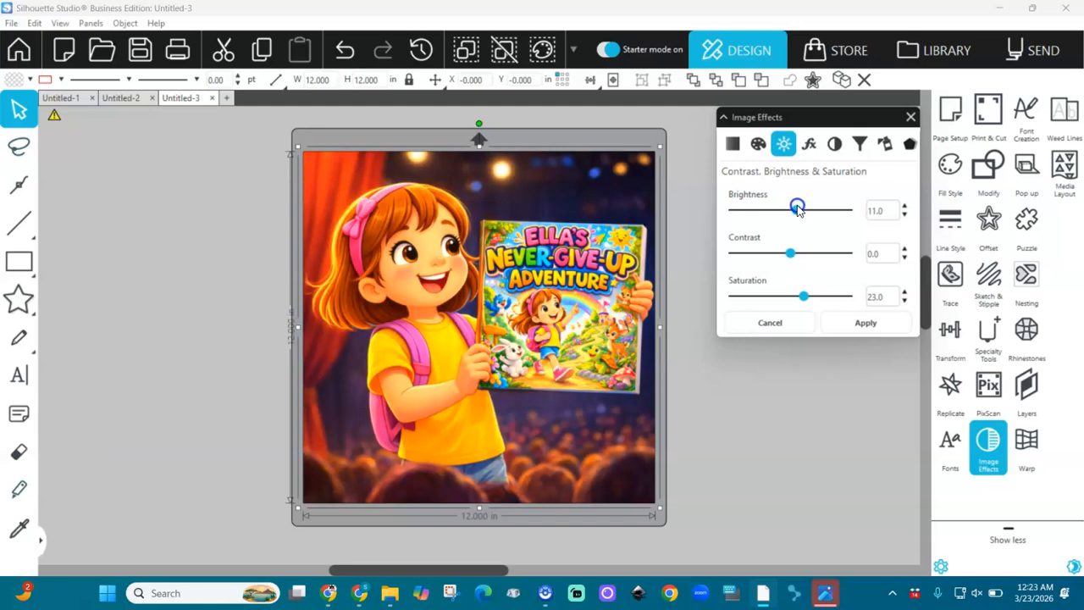
pyautogui.click(864, 329)
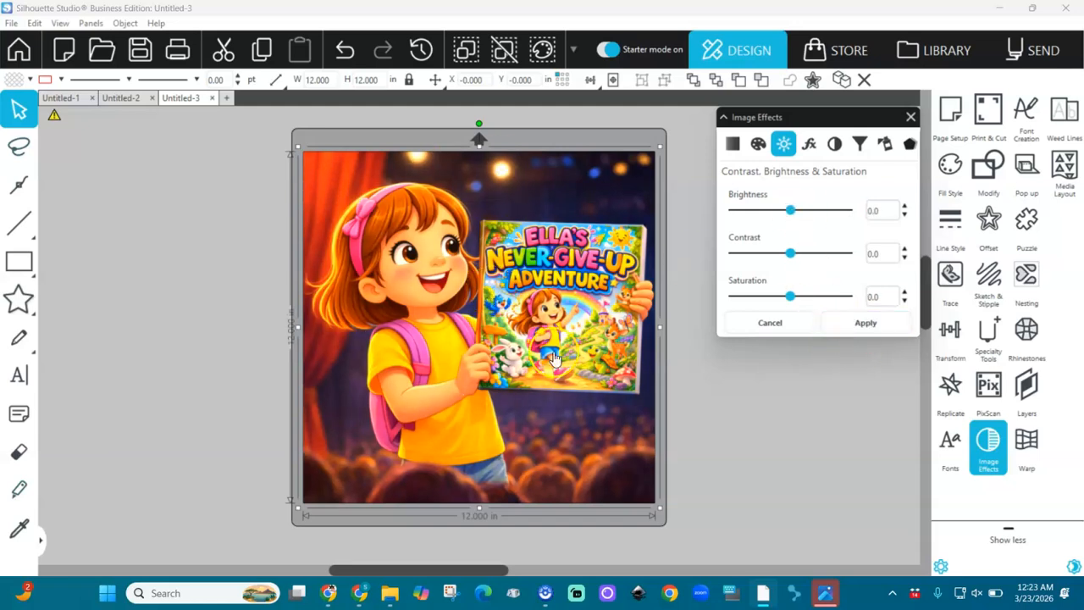
pyautogui.click(771, 325)
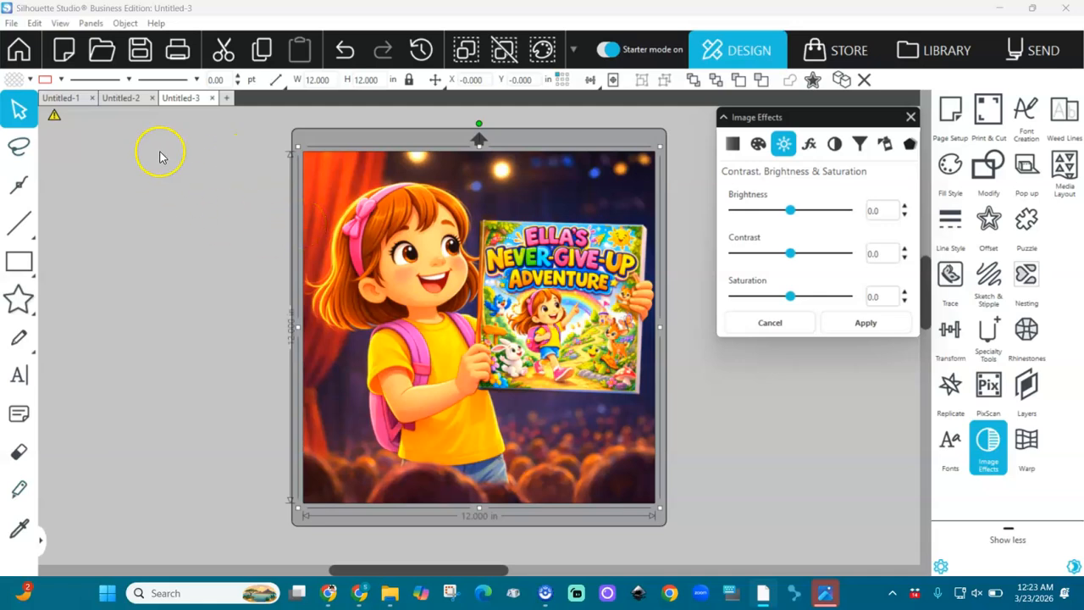
# - Save the design to the hard drive in Downloads as a PNG named "Ella and her book"
pyautogui.click(11, 23)
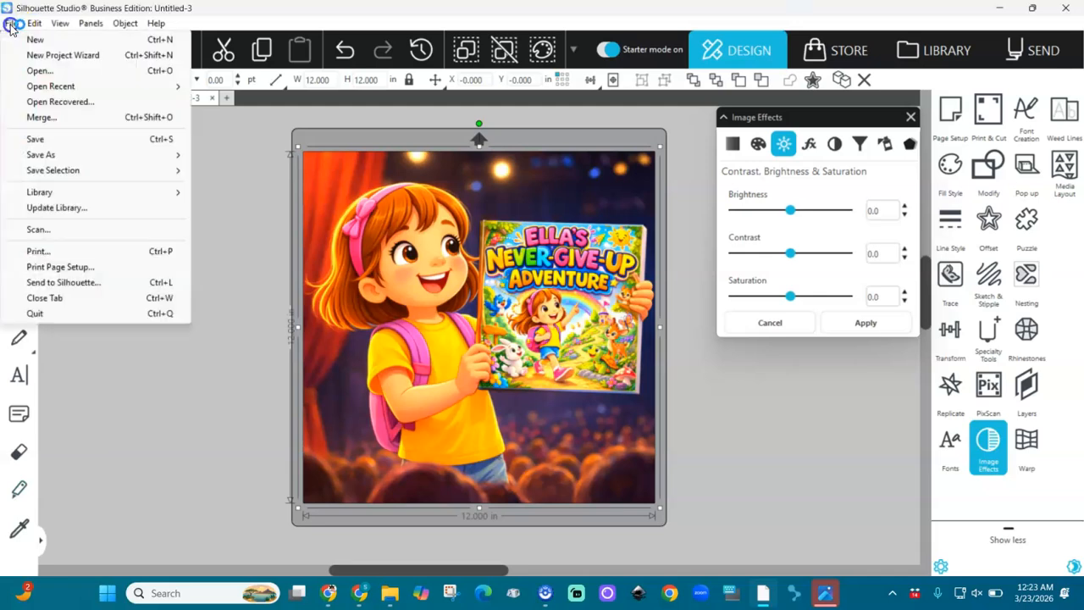
pyautogui.click(40, 155)
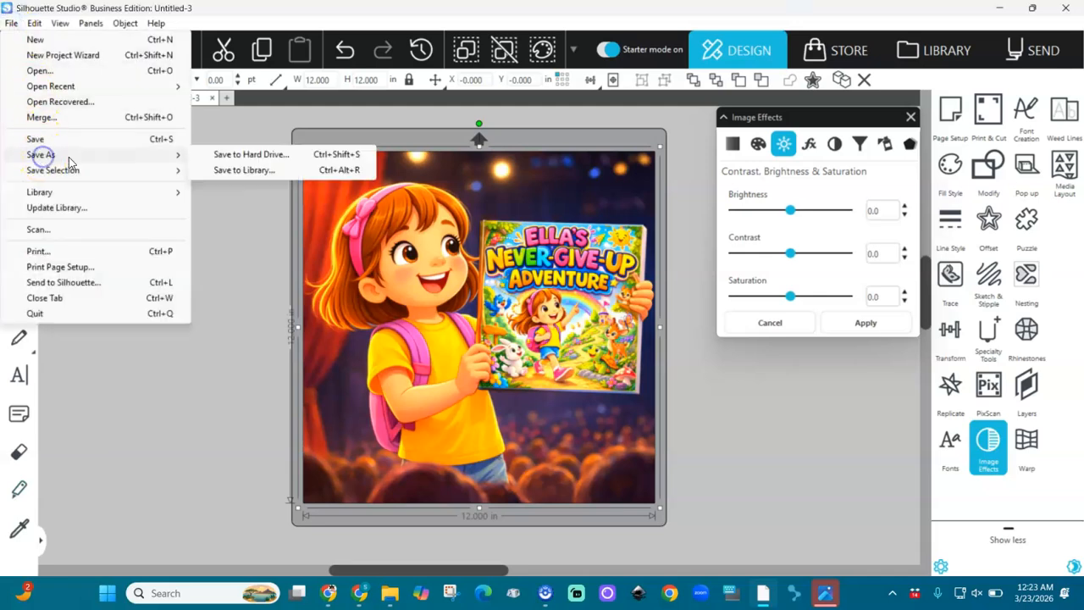
pyautogui.click(254, 157)
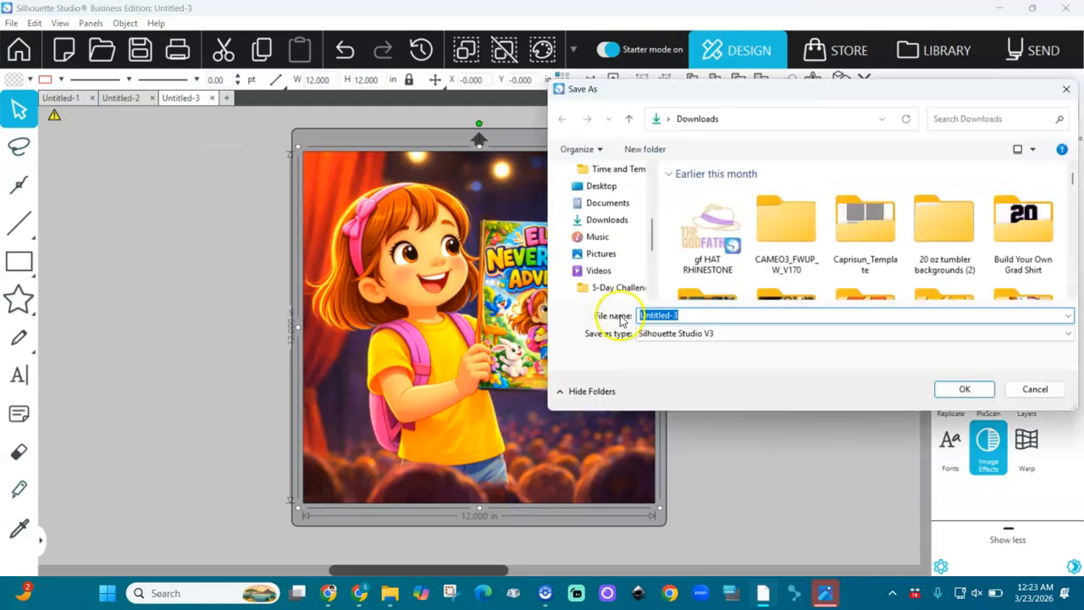
pyautogui.write('Ella and her book')
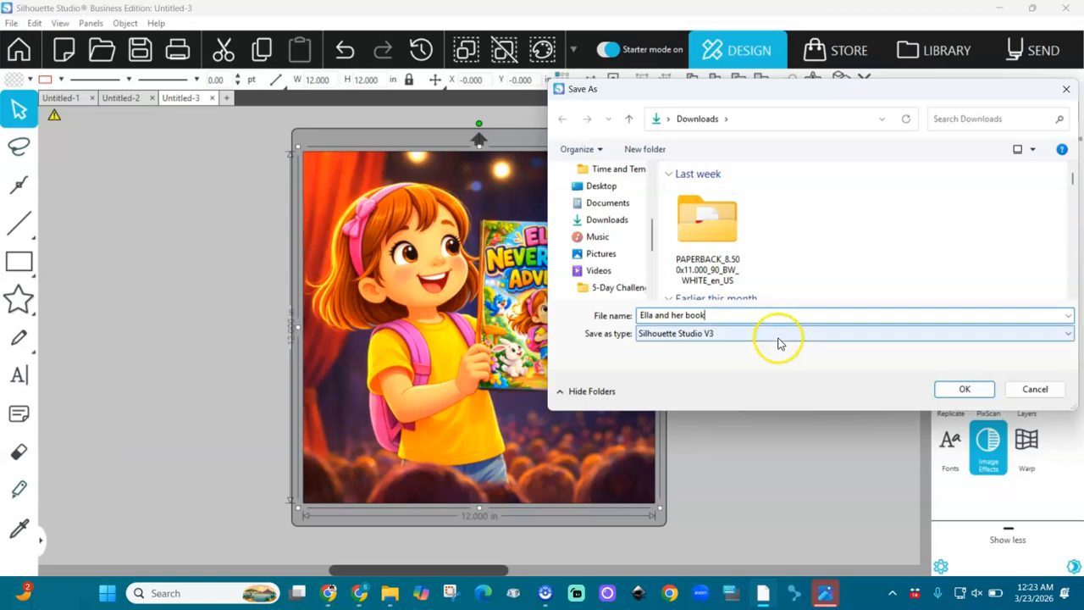
pyautogui.click(725, 334)
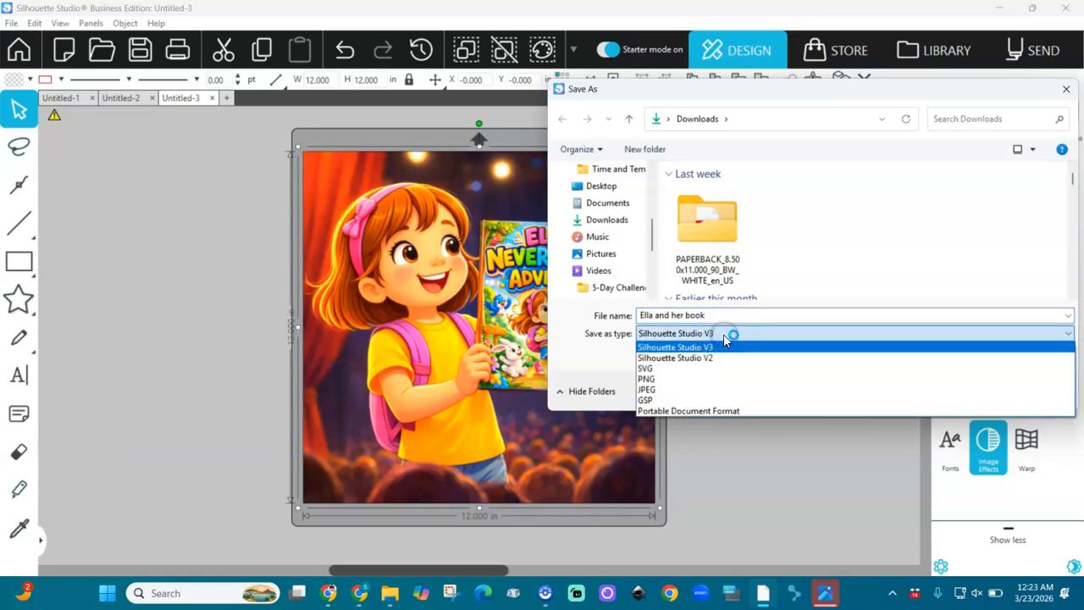
pyautogui.click(665, 389)
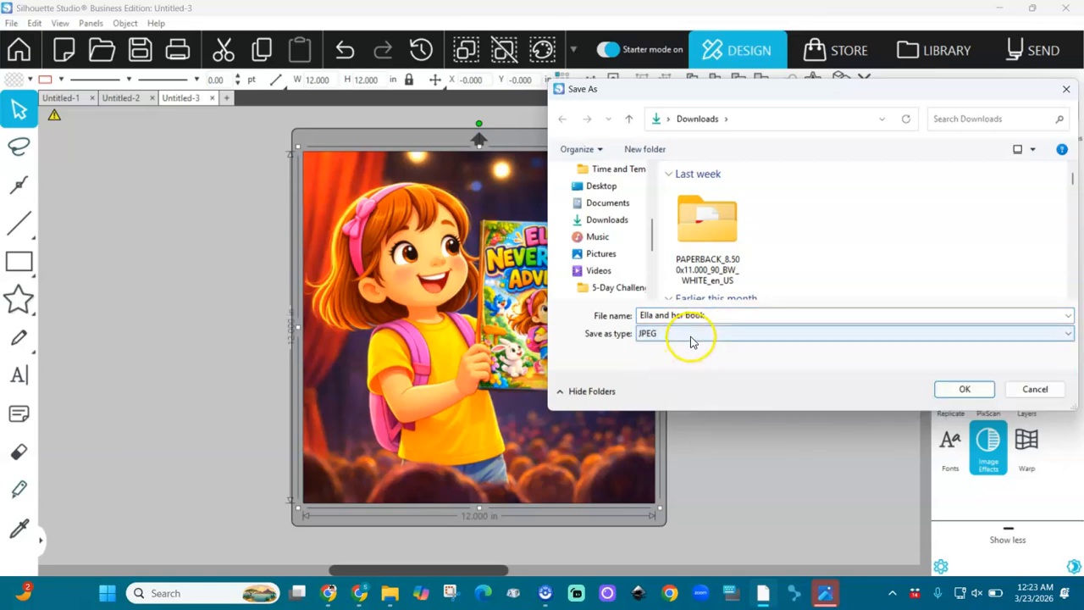
pyautogui.click(689, 338)
pyautogui.click(660, 382)
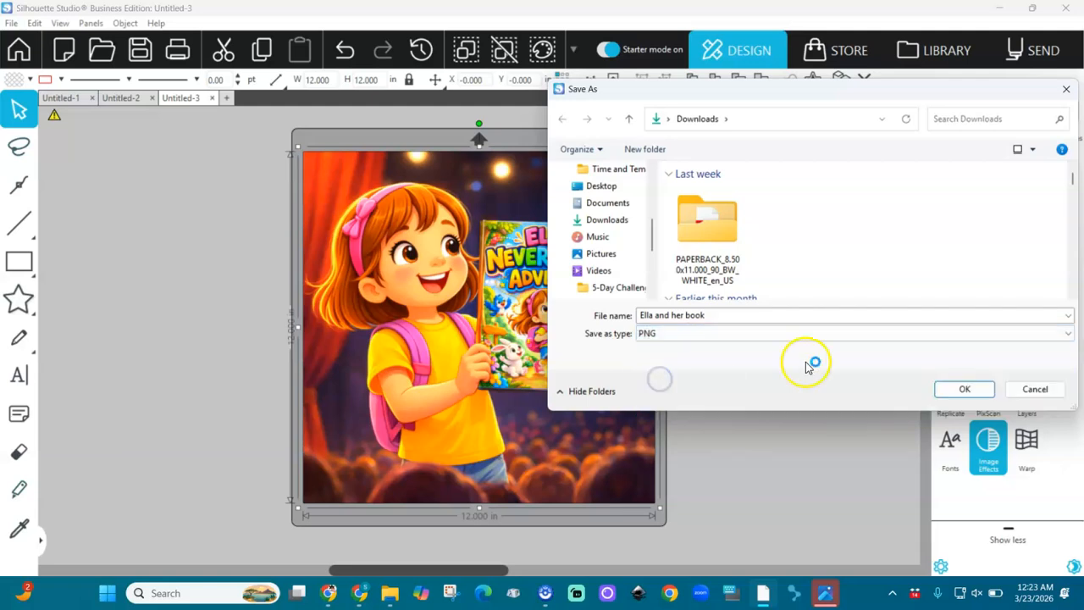
pyautogui.click(957, 389)
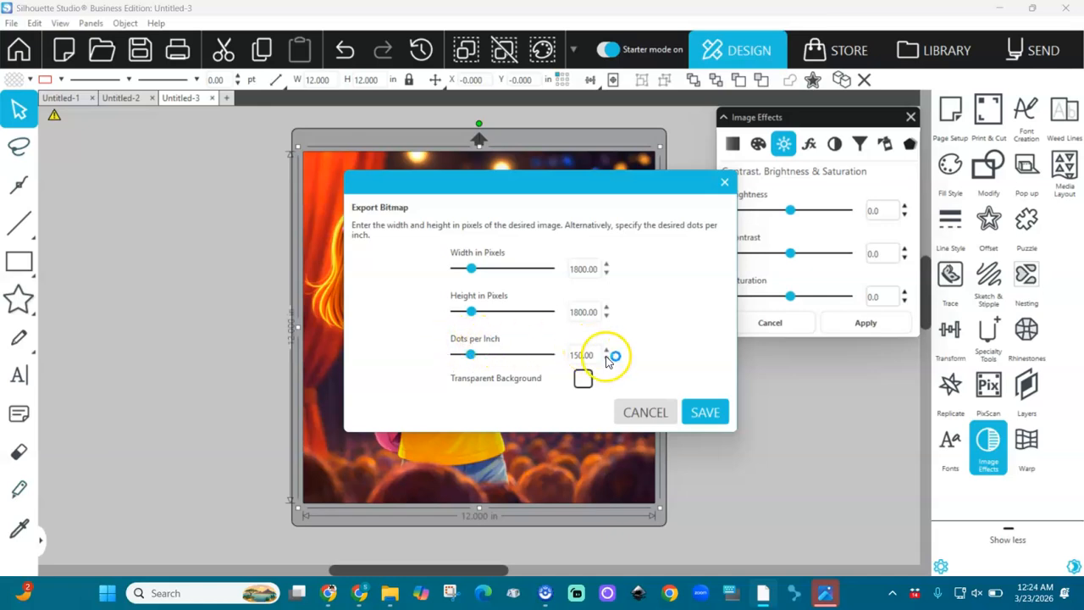
# - Set the bitmap export resolution to 300 dots per inch and export the image
pyautogui.doubleClick(567, 354)
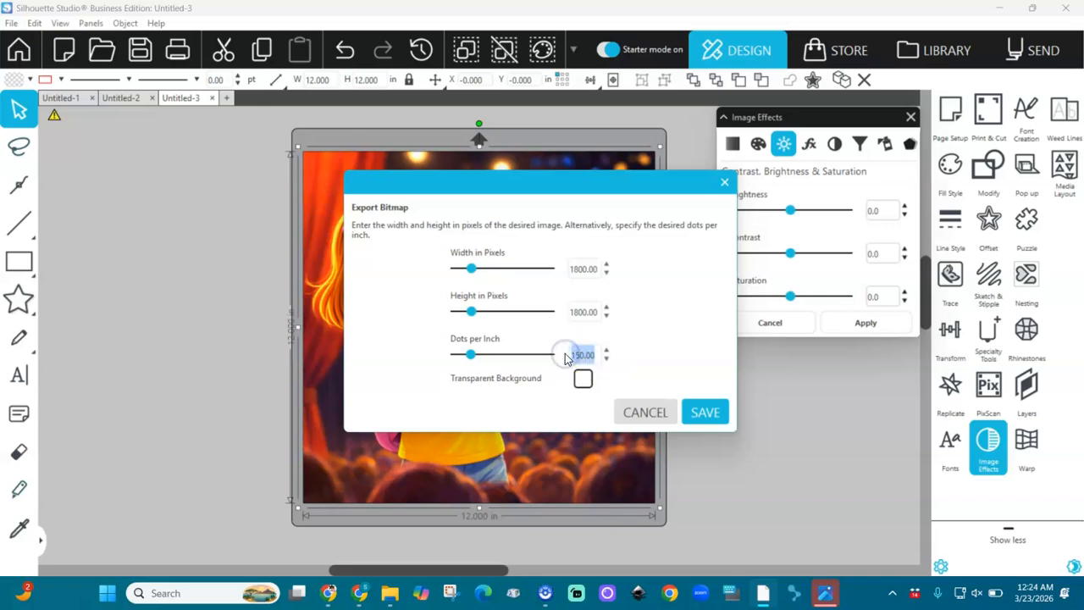
pyautogui.click(643, 354)
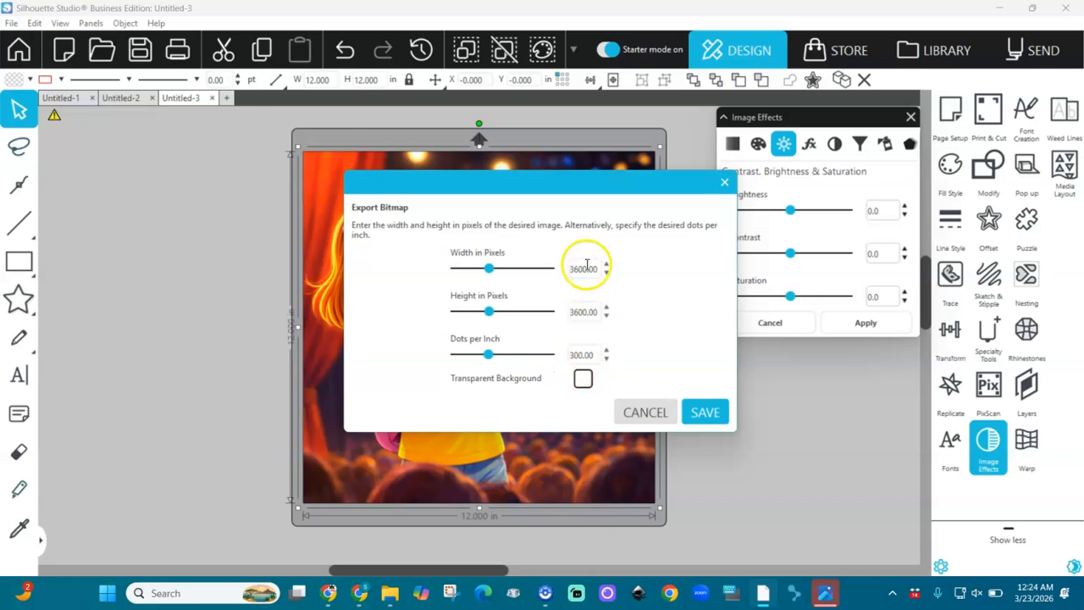
pyautogui.click(705, 413)
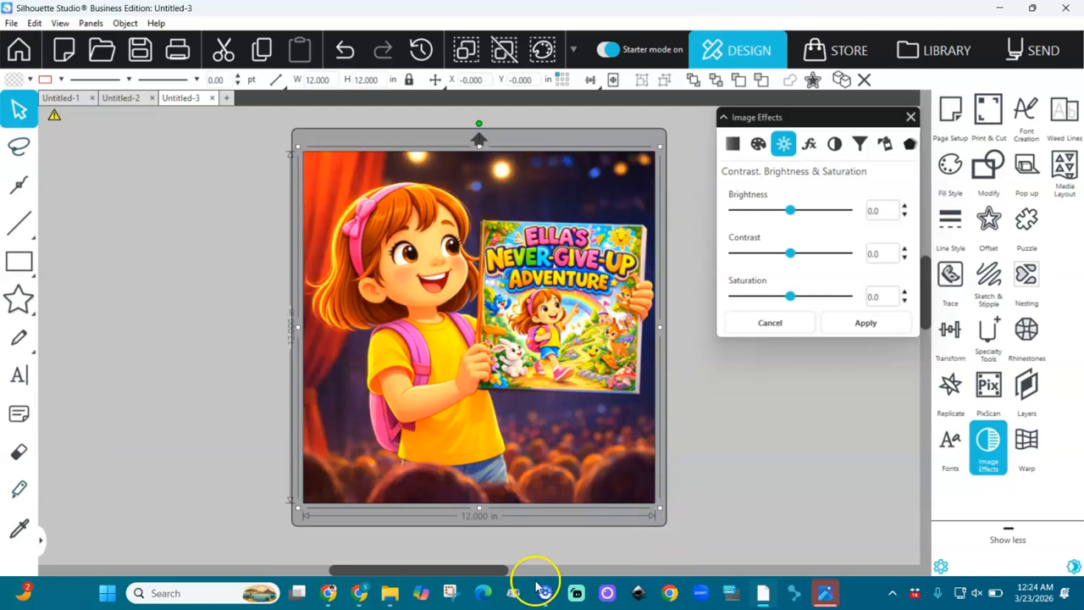
# - Switch to File Explorer to check the exported picture in the Downloads folder, and return to Silhouette Studio
pyautogui.click(389, 593)
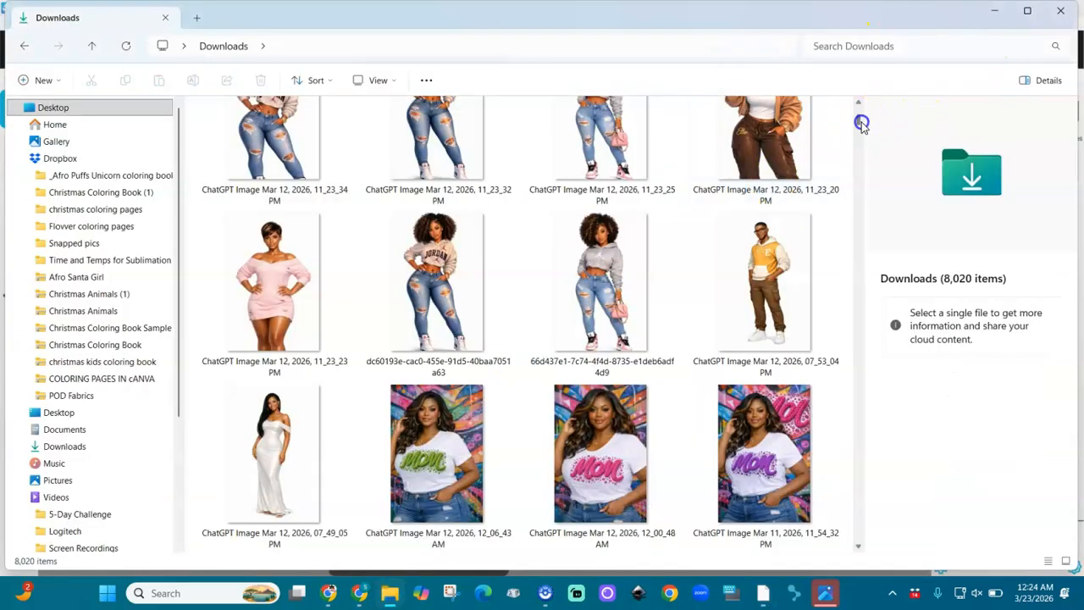
pyautogui.moveTo(861, 125); pyautogui.dragTo(857, 98)
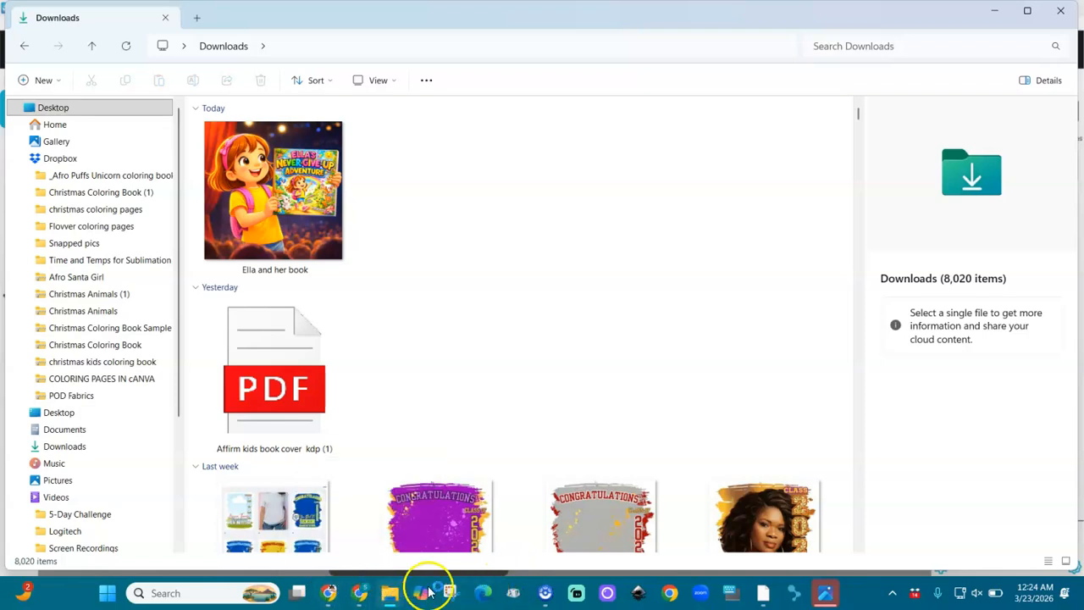
pyautogui.click(776, 596)
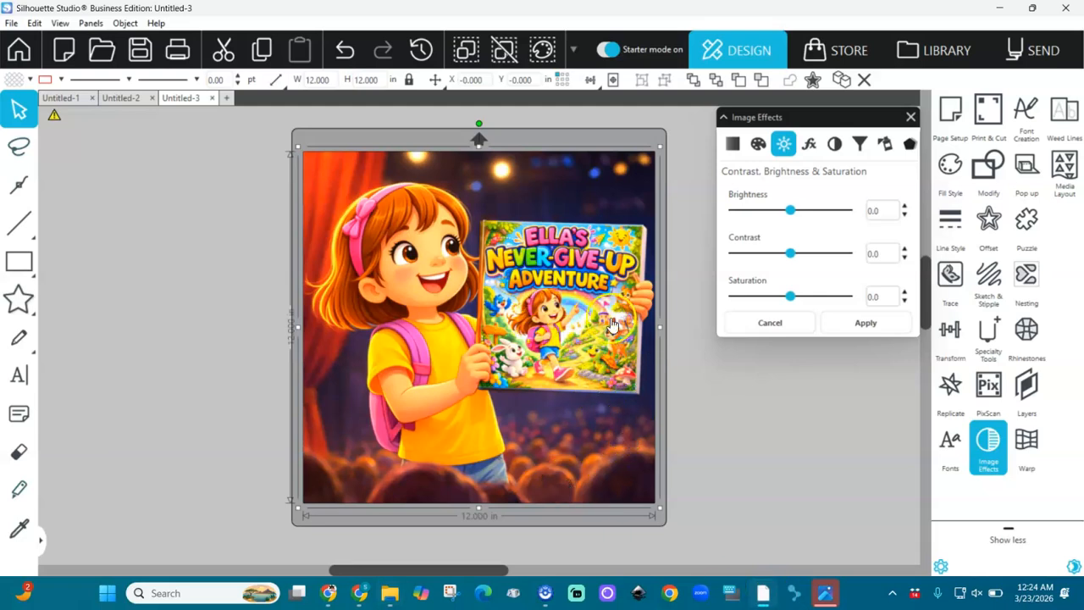
# - Save the design to the hard drive as a PNG, replacing "Ella and her book" in Downloads, exported at 300 dots per inch
pyautogui.click(12, 22)
pyautogui.moveTo(70, 172)
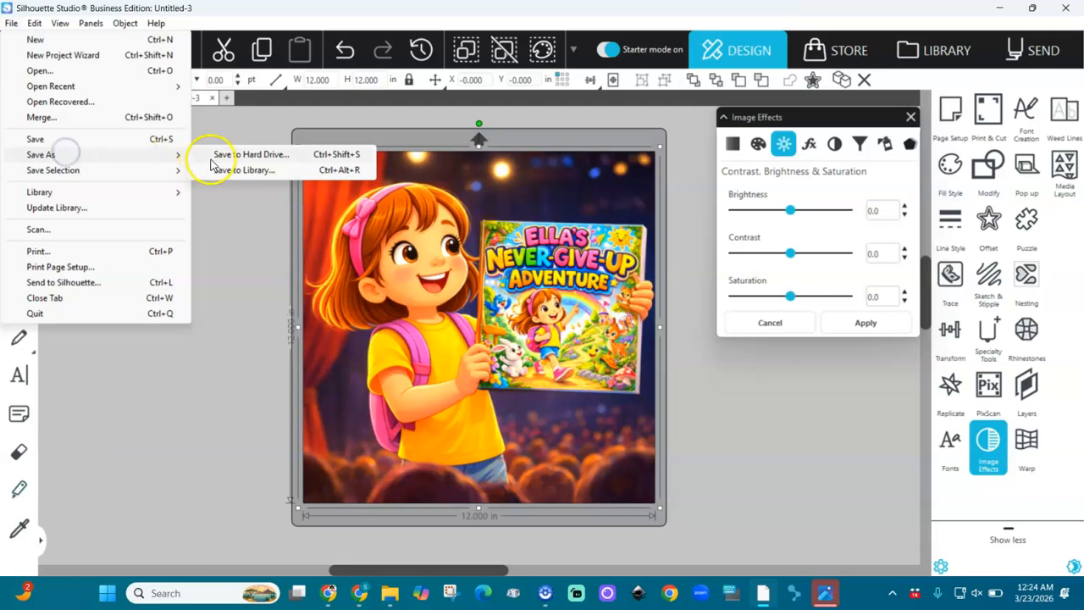
pyautogui.click(252, 155)
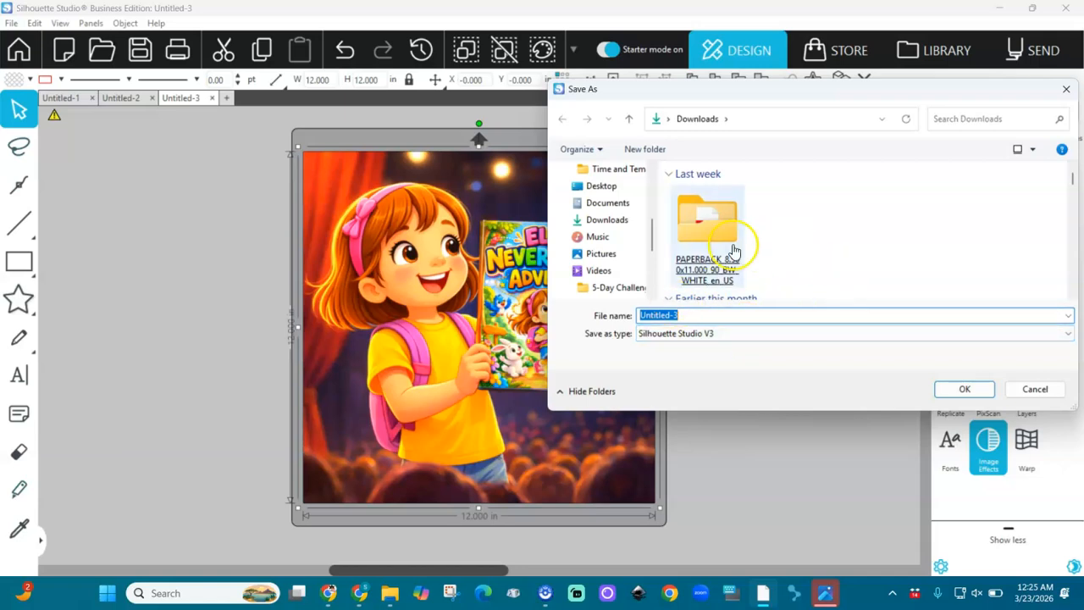
pyautogui.click(774, 314)
pyautogui.click(765, 334)
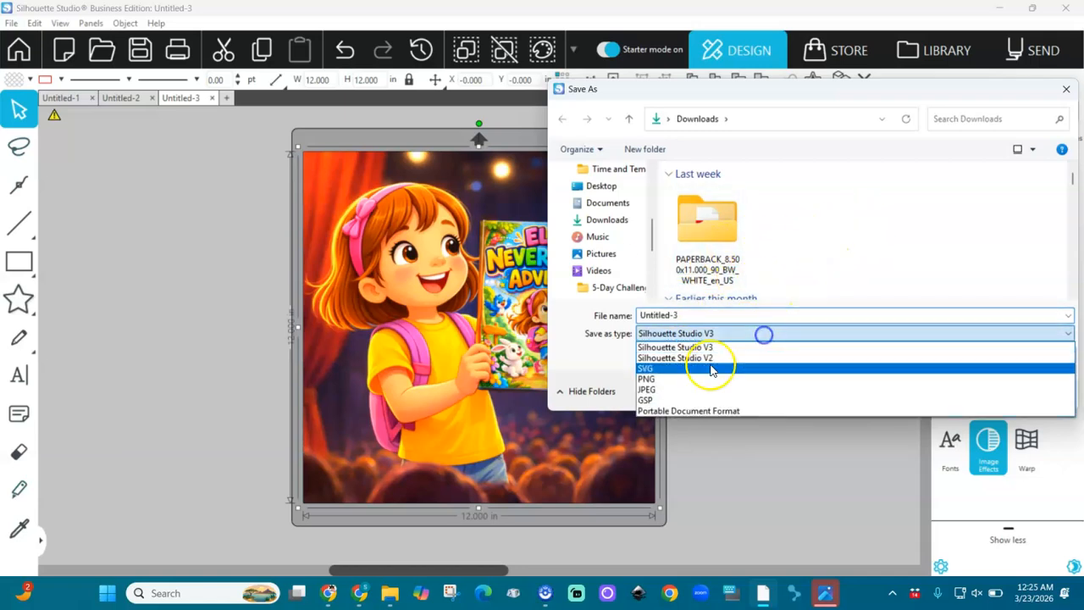
pyautogui.click(683, 375)
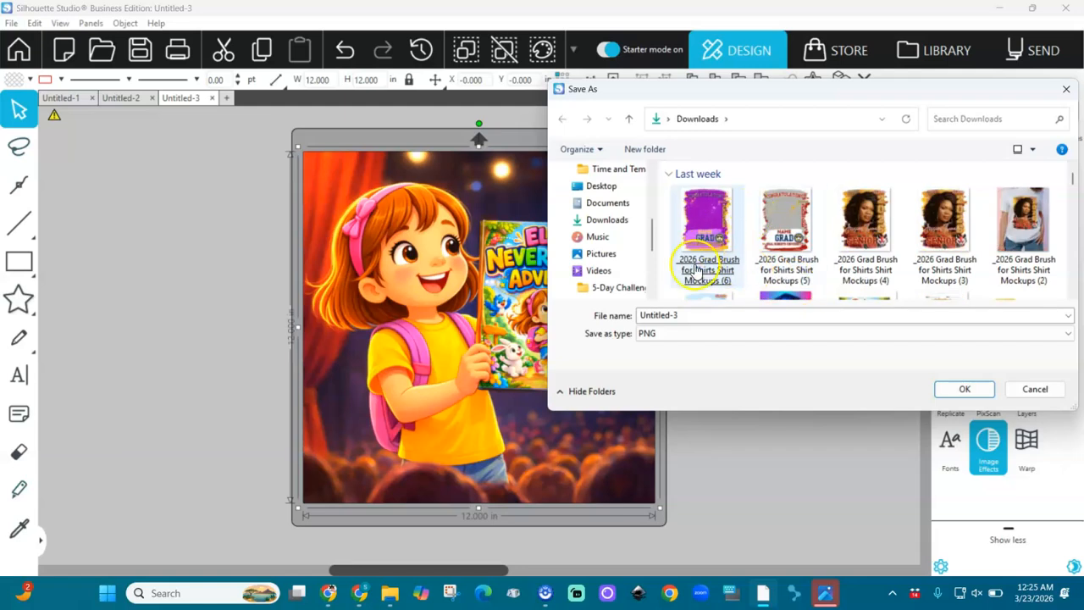
pyautogui.doubleClick(714, 239)
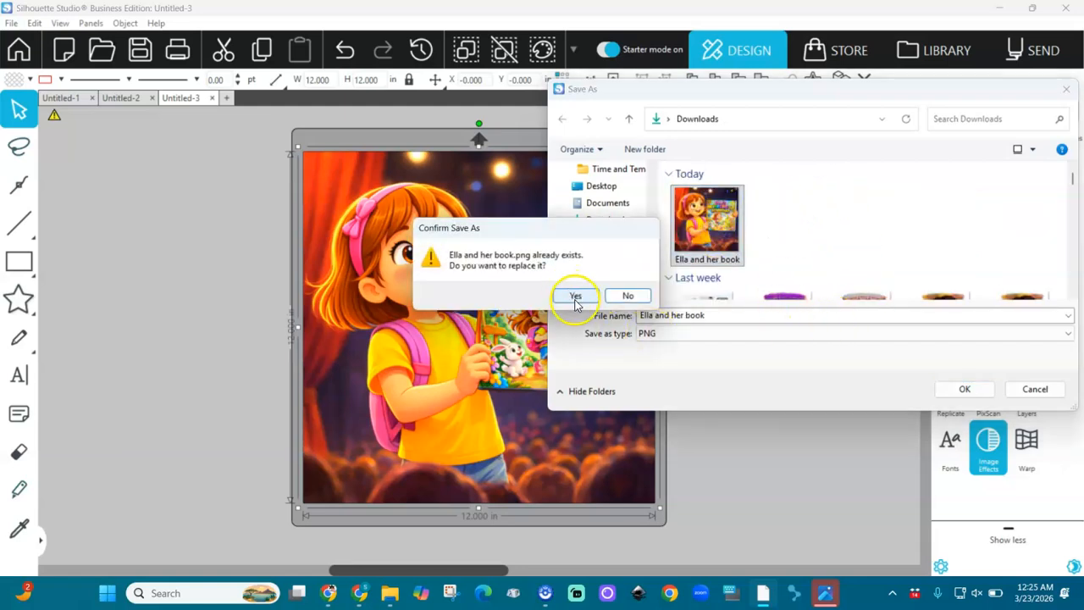
pyautogui.click(575, 298)
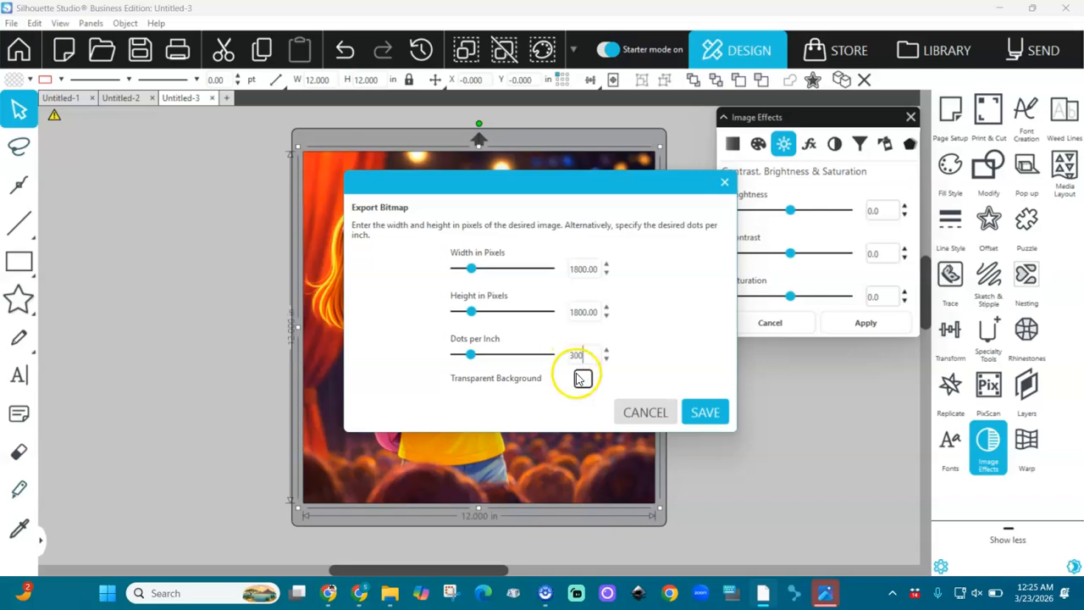
pyautogui.click(704, 412)
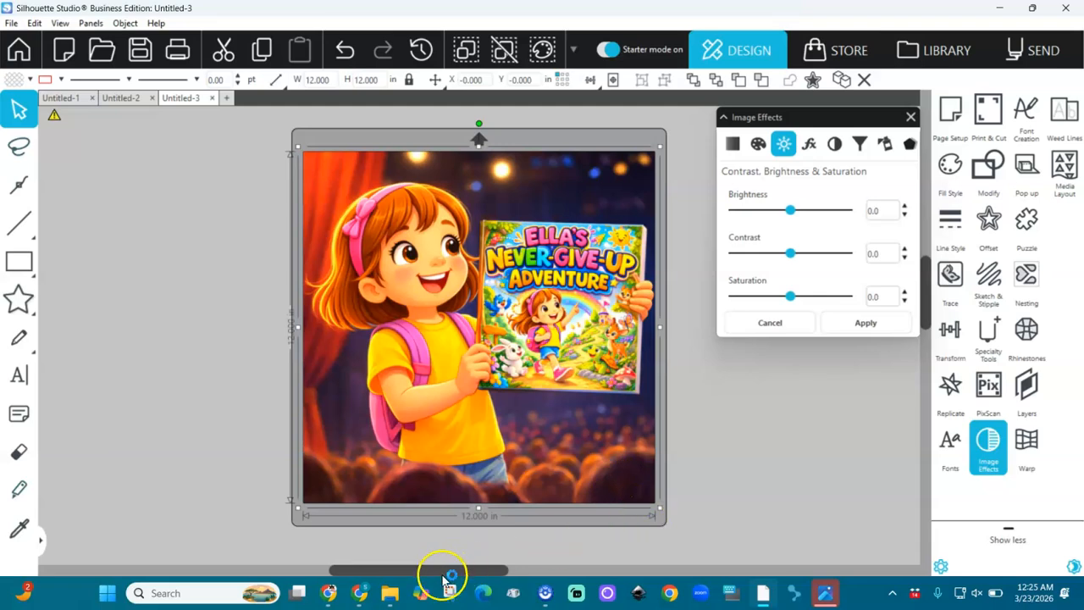
# - Switch to File Explorer to check the exported picture in Downloads, and return to Silhouette Studio
pyautogui.click(390, 593)
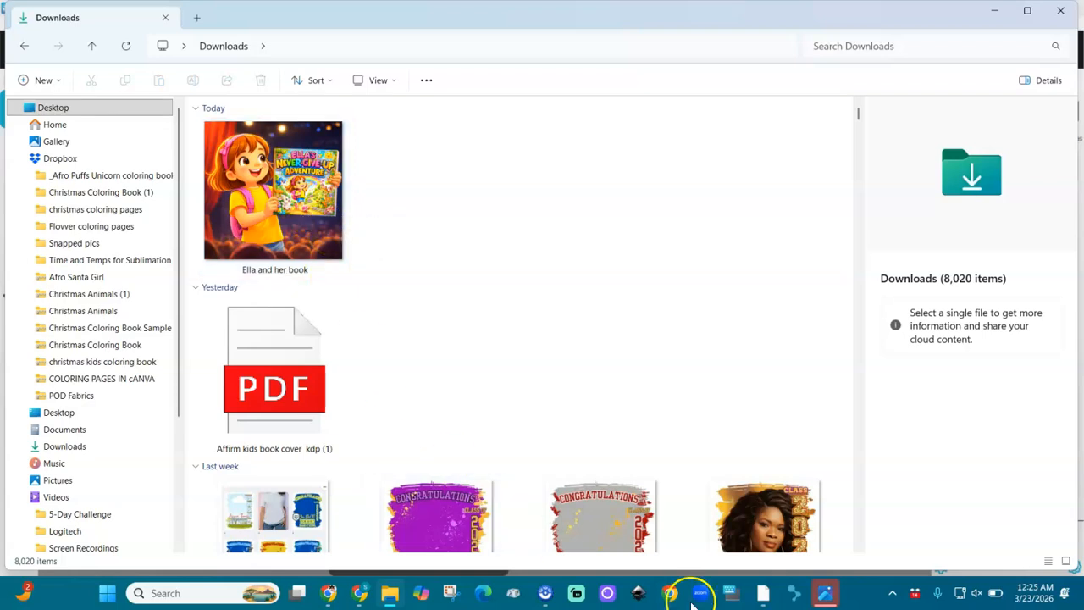
pyautogui.click(762, 593)
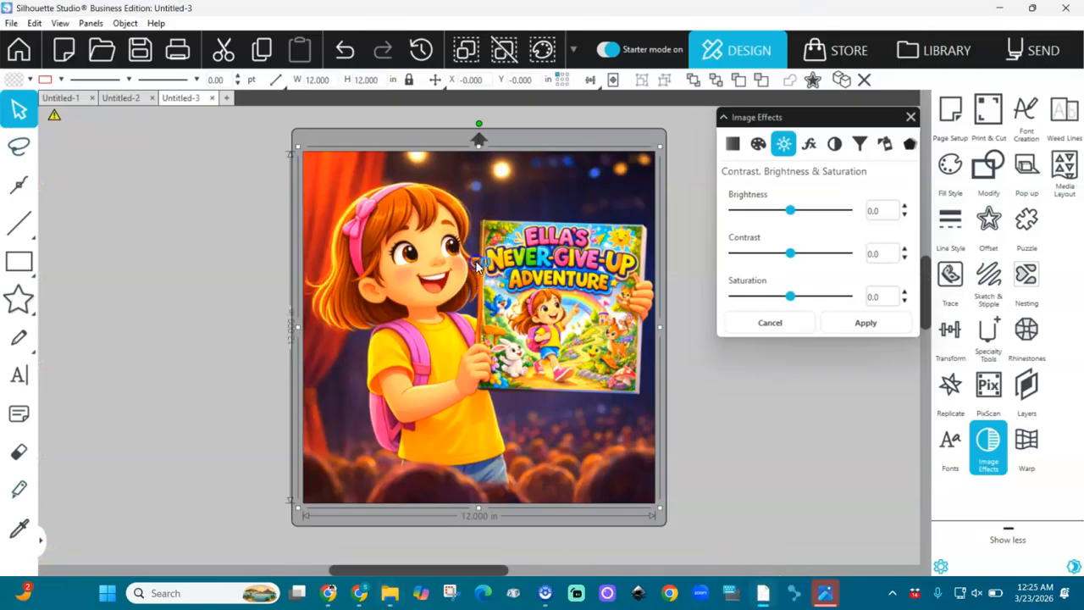
# - Set the picture's width and height to 12.010 inches and center it on the page
pyautogui.click(207, 256)
pyautogui.click(354, 222)
pyautogui.click(612, 82)
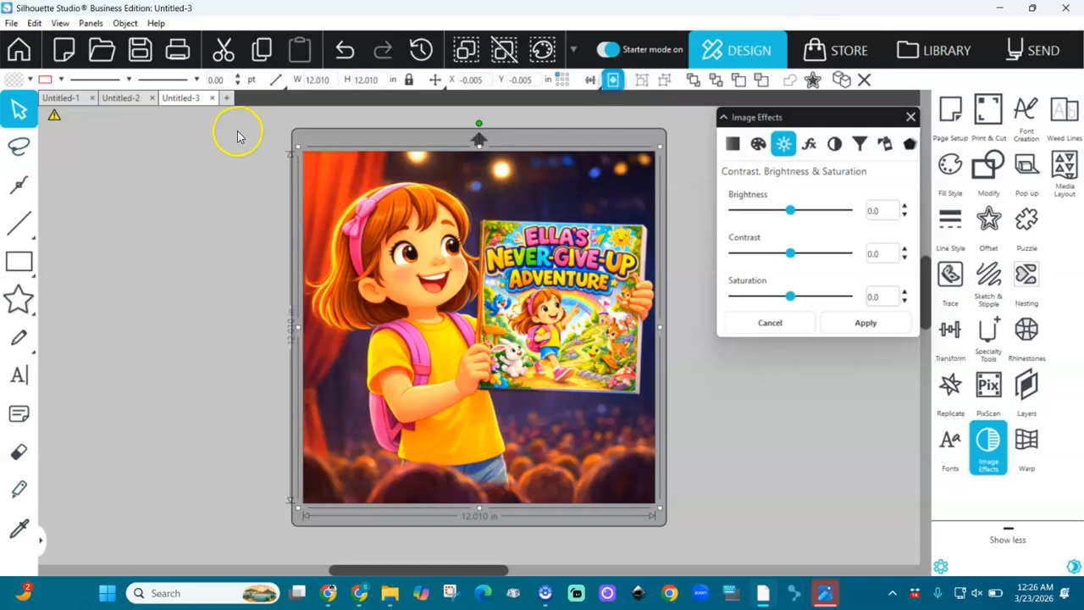
# - Save the resized design to the hard drive as a PNG in Downloads, replacing the existing "Ella and her book" file
pyautogui.click(12, 22)
pyautogui.moveTo(41, 154)
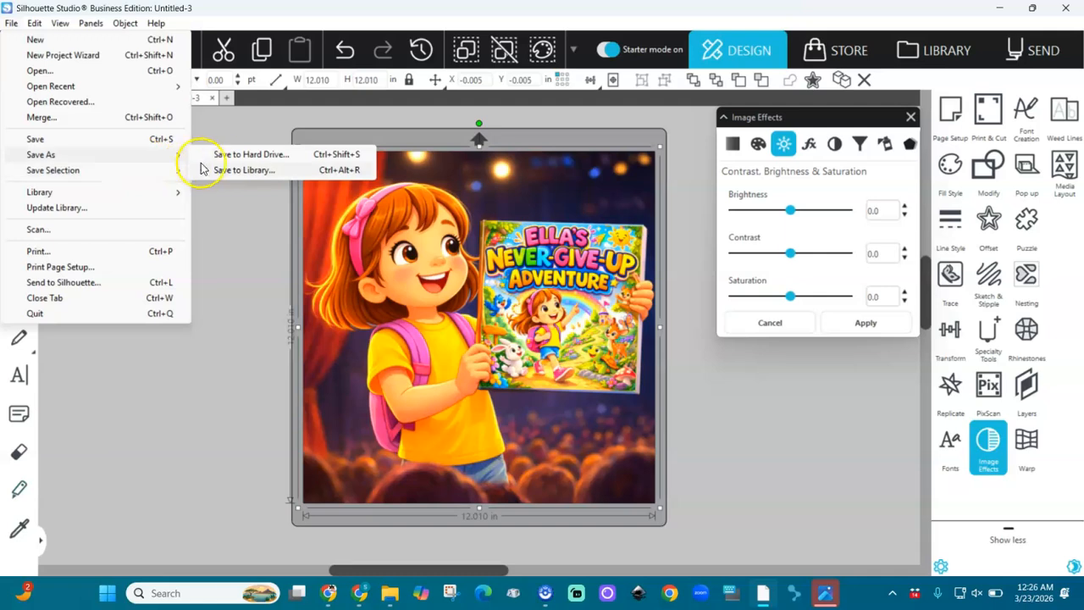
pyautogui.click(253, 155)
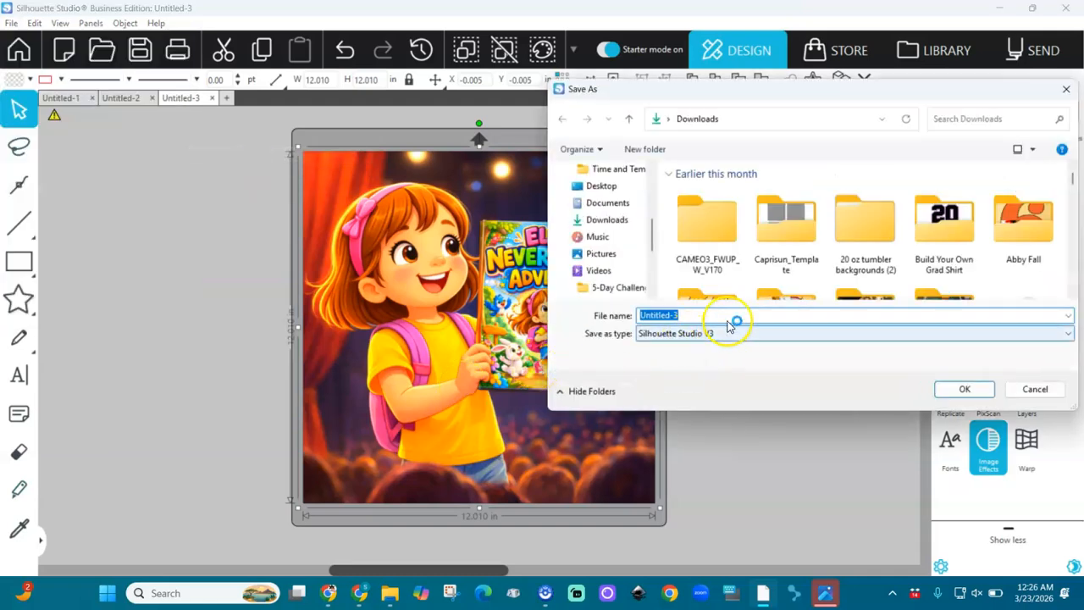
pyautogui.click(726, 332)
pyautogui.click(665, 374)
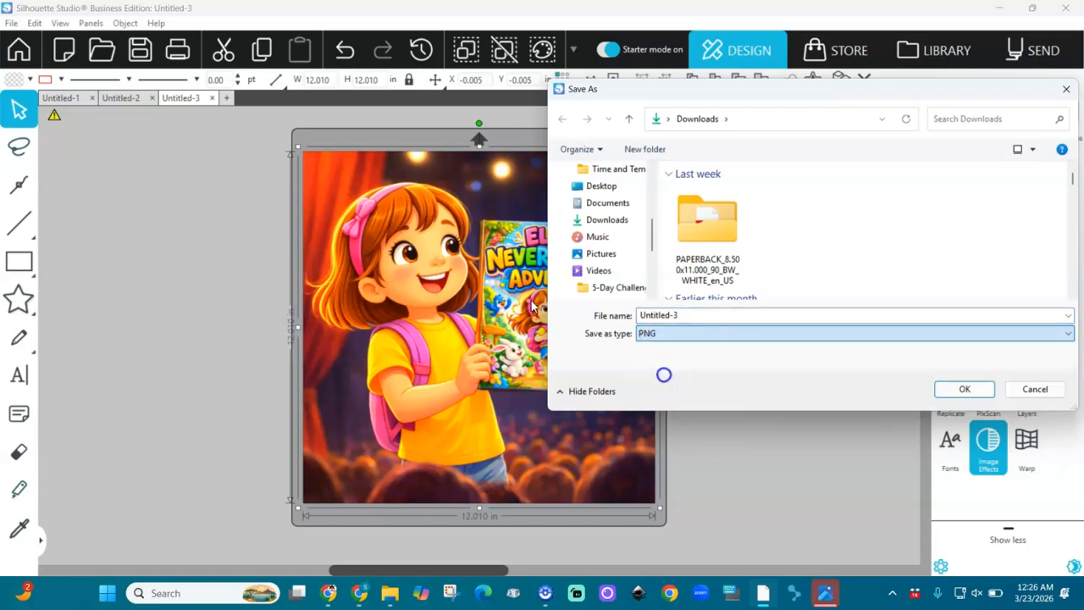
pyautogui.doubleClick(706, 222)
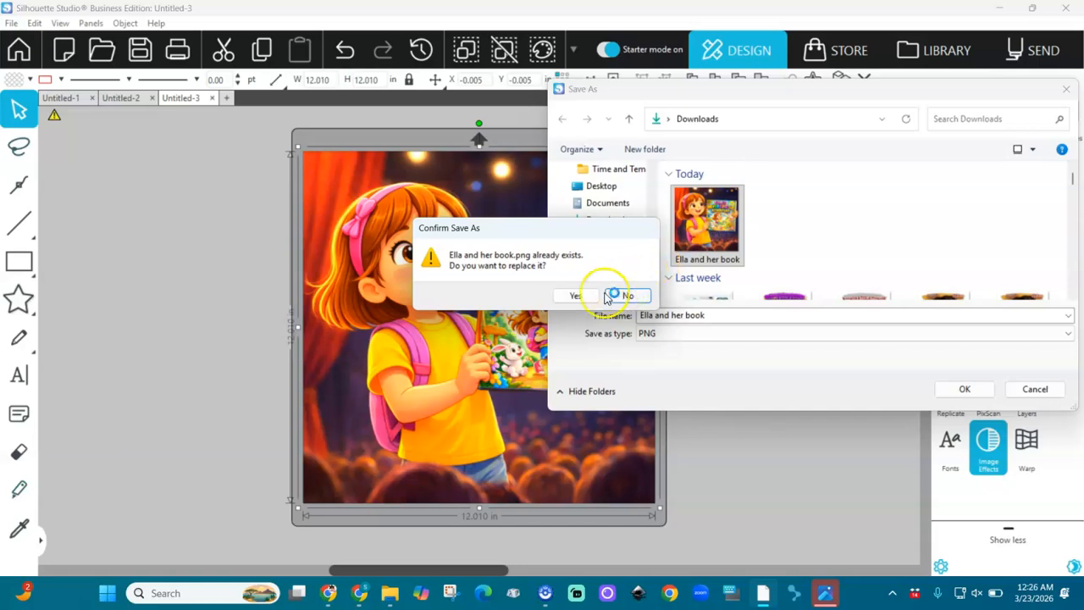
pyautogui.click(574, 294)
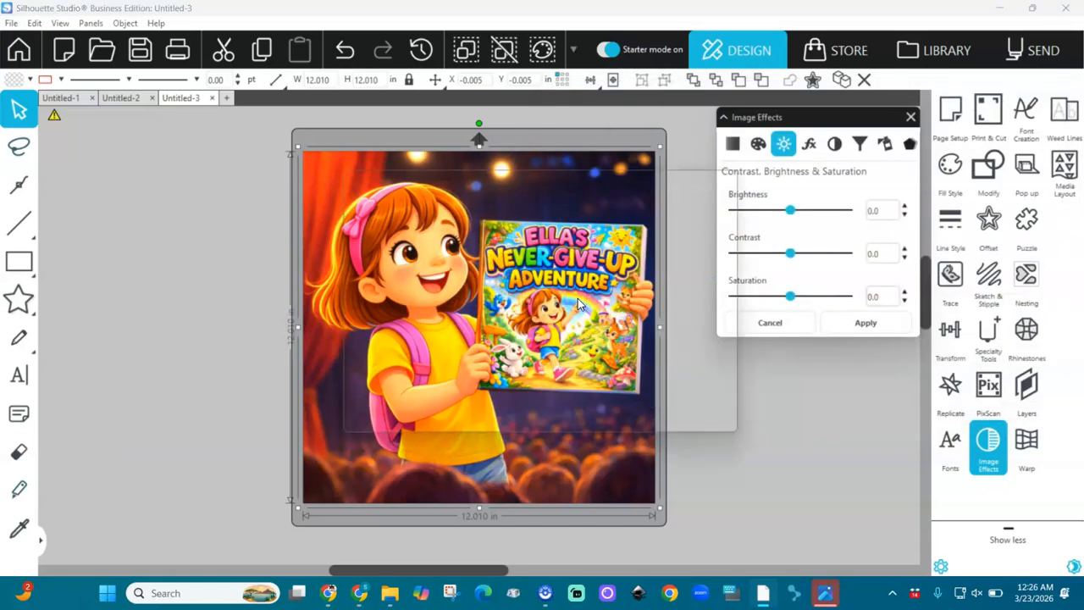
# - Set the bitmap export resolution to 300 dots per inch and export the resized picture
pyautogui.moveTo(597, 352); pyautogui.dragTo(553, 353)
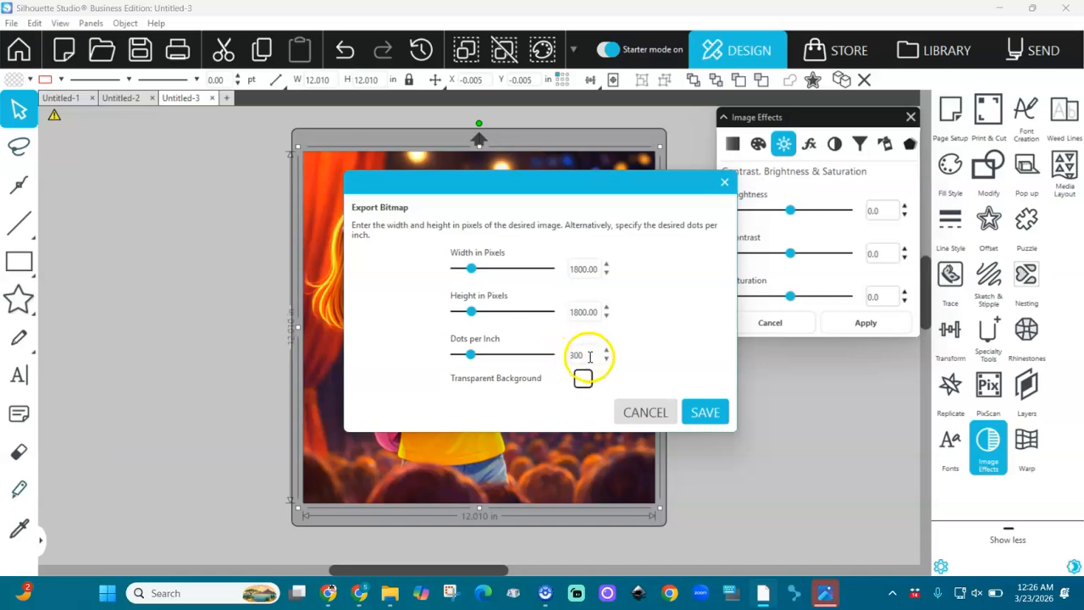
pyautogui.click(636, 331)
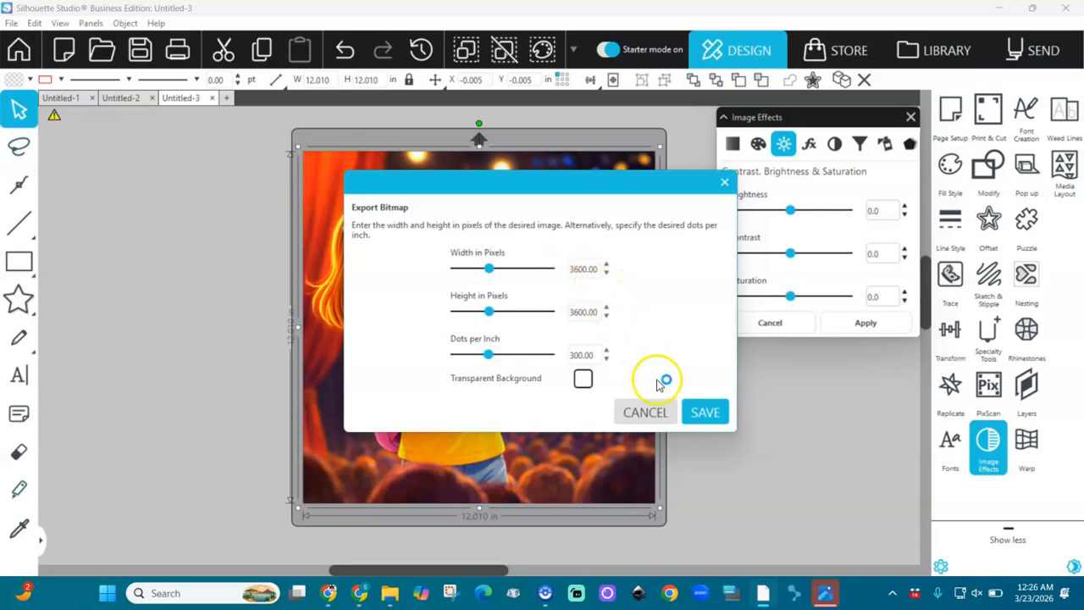
pyautogui.click(702, 414)
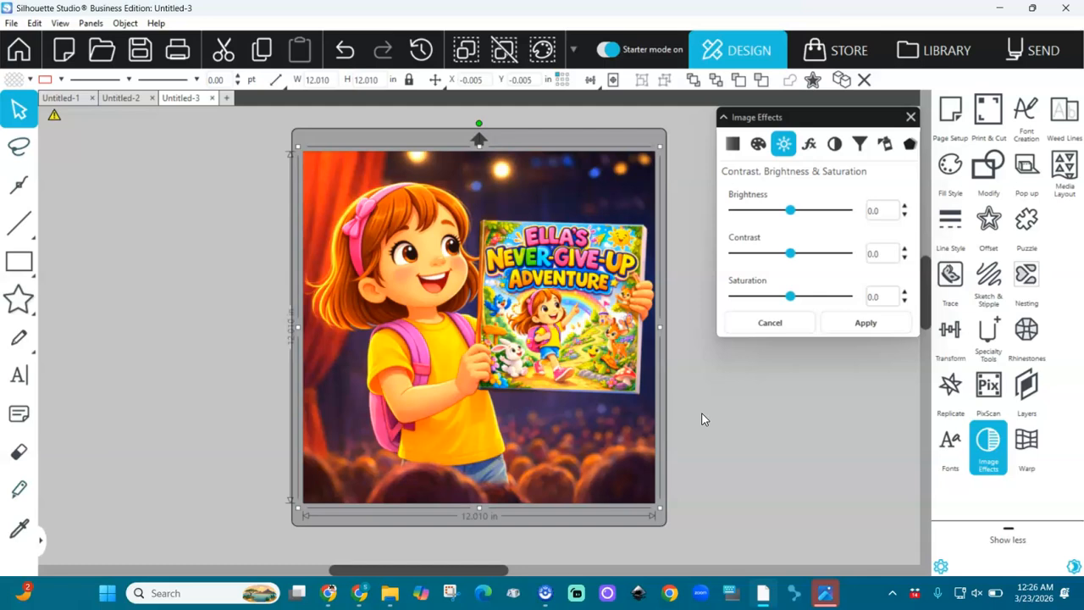
# - Check the newly exported PNG in the Downloads folder in File Explorer, and switch back to Silhouette Studio
pyautogui.click(391, 593)
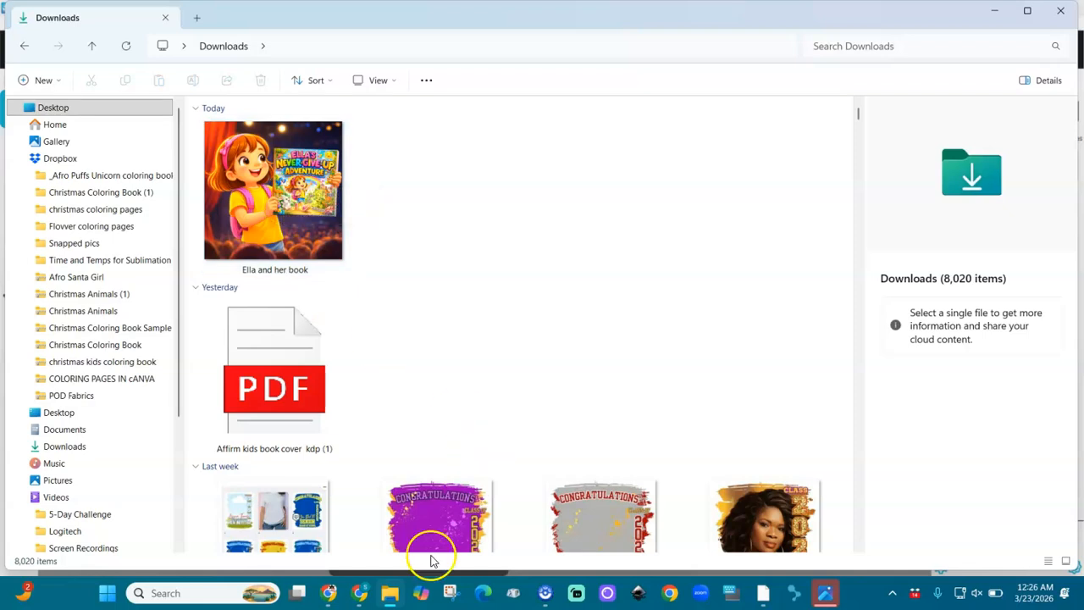
pyautogui.click(757, 593)
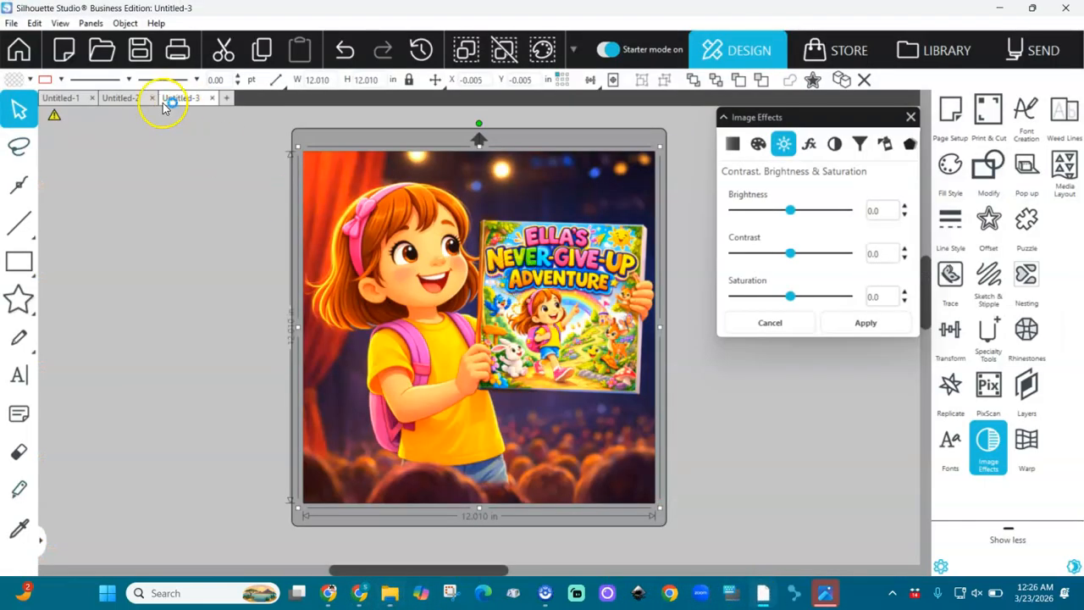
# - Create a new document and open the exported "Ella and her book" picture from Downloads
pyautogui.click(227, 100)
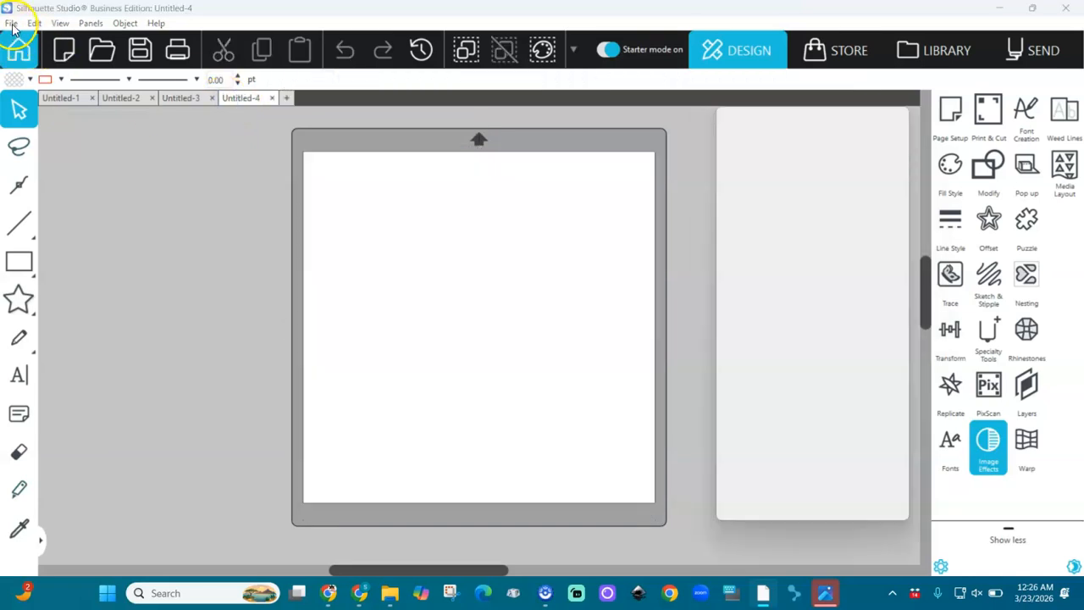
pyautogui.click(12, 23)
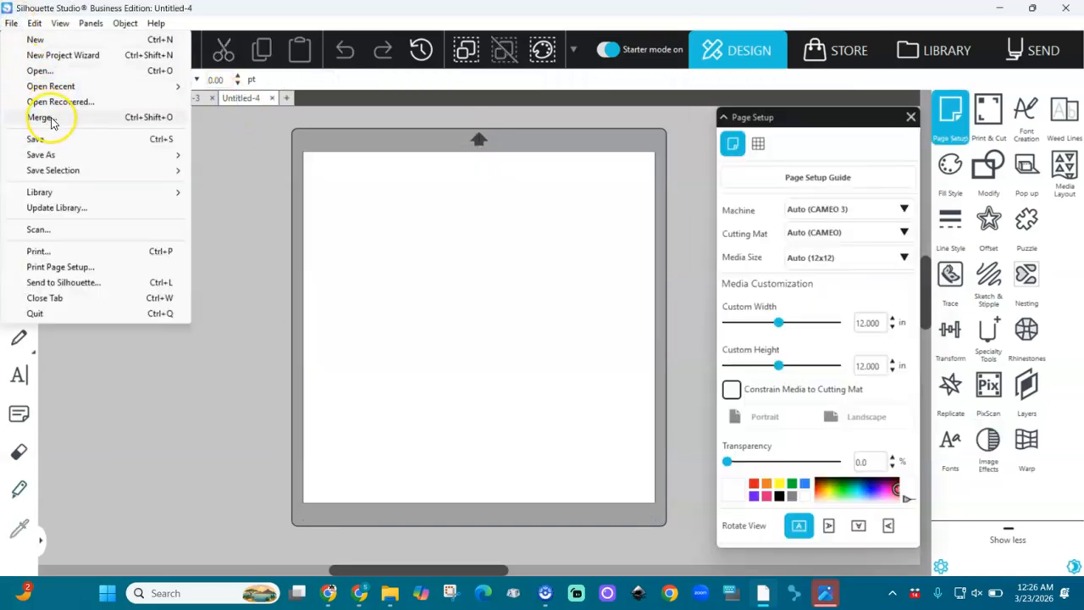
pyautogui.click(43, 72)
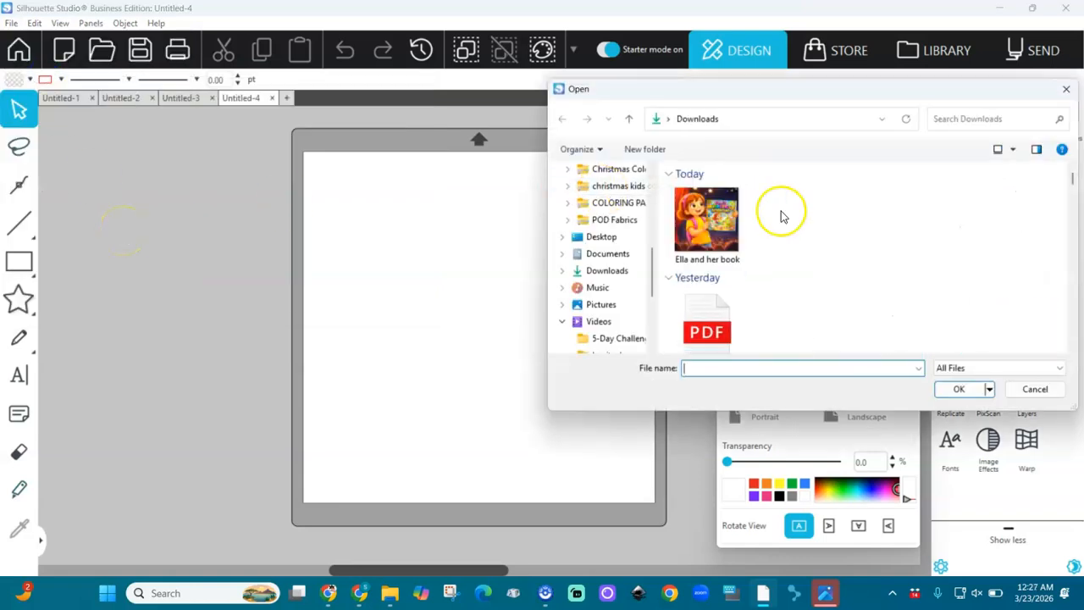
pyautogui.doubleClick(709, 224)
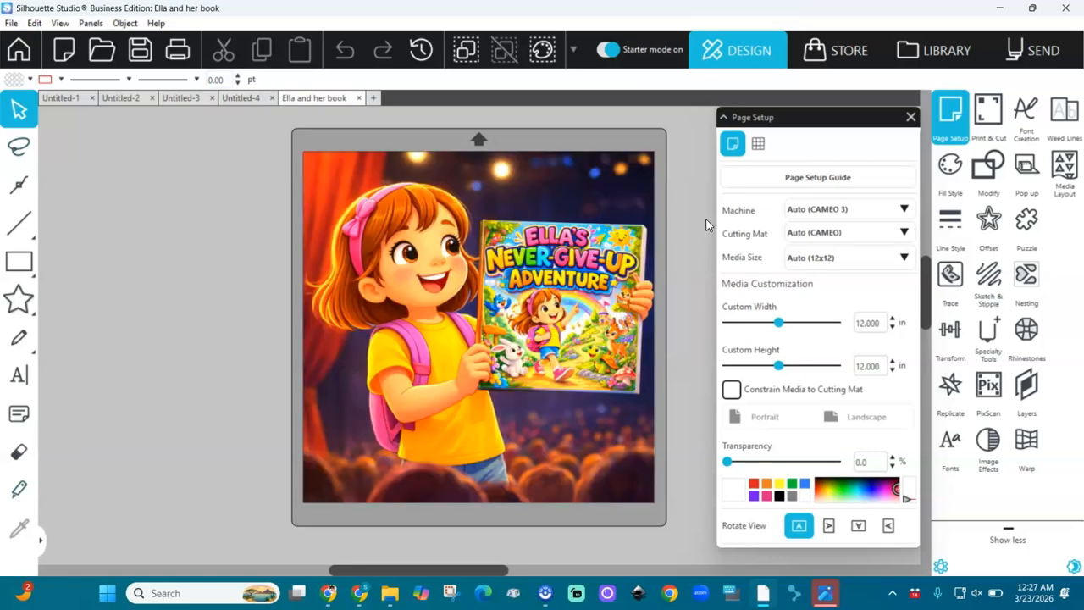
# - Resize the opened picture to 12 inches wide and 12 inches high with the aspect ratio unlocked, and lock the ratio again
pyautogui.click(330, 170)
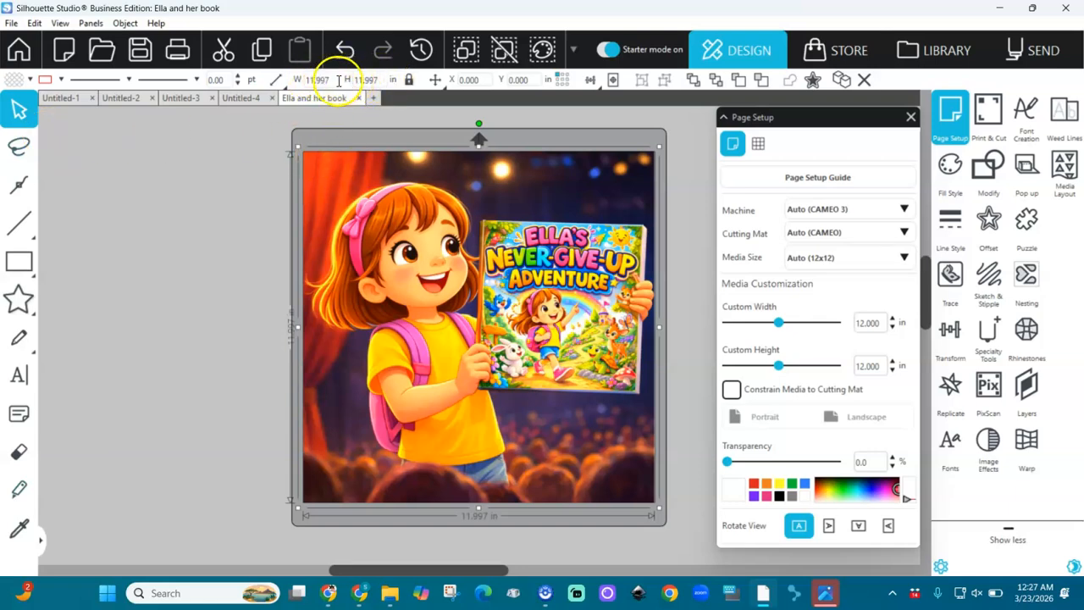
pyautogui.click(410, 79)
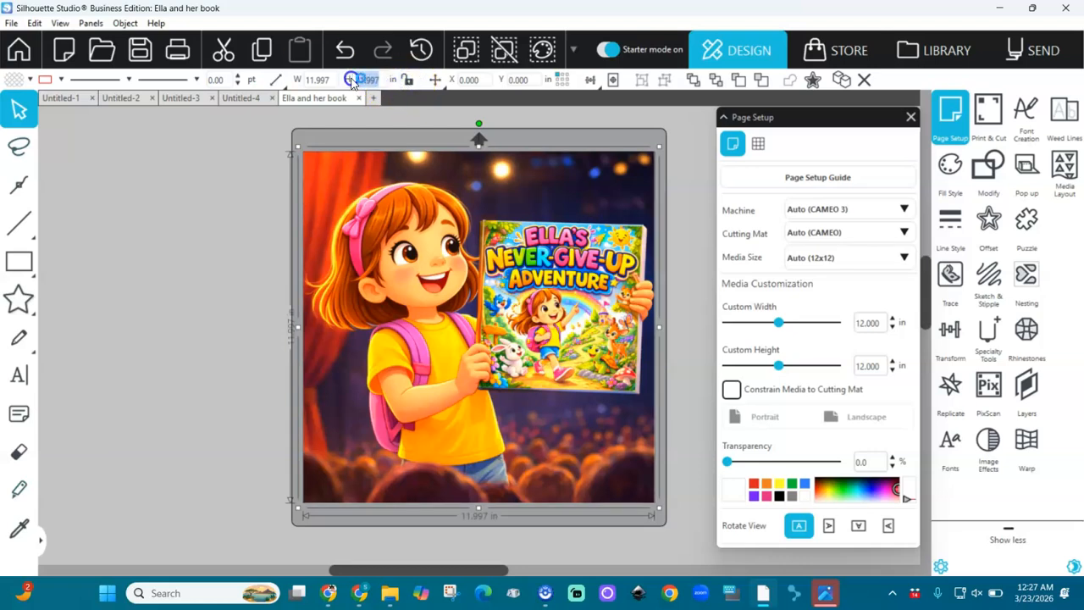
pyautogui.press('Return')
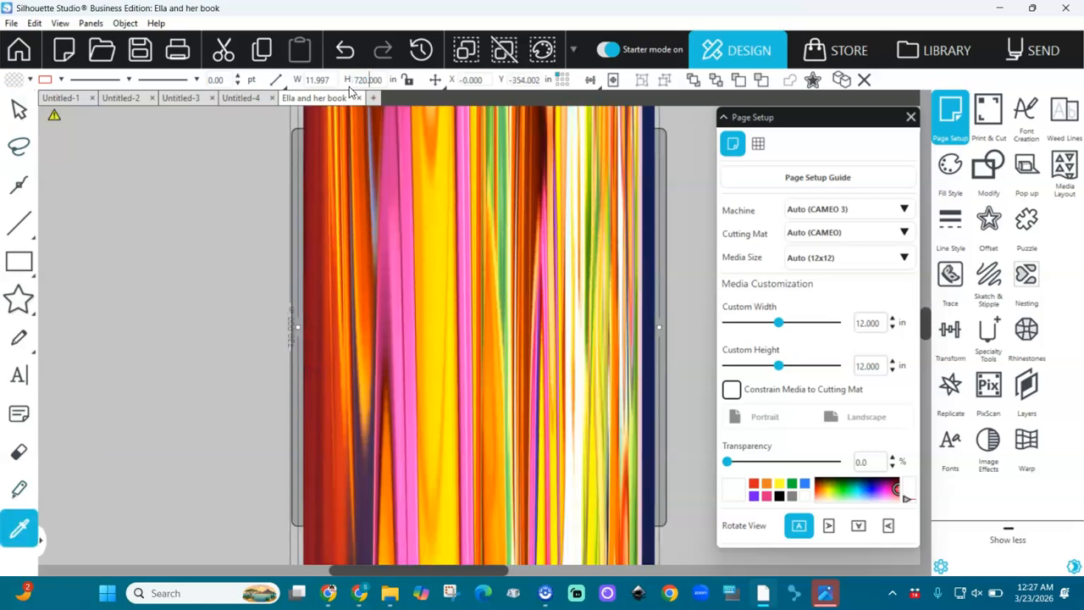
pyautogui.hotkey('ctrl', 'z')
pyautogui.doubleClick(357, 80)
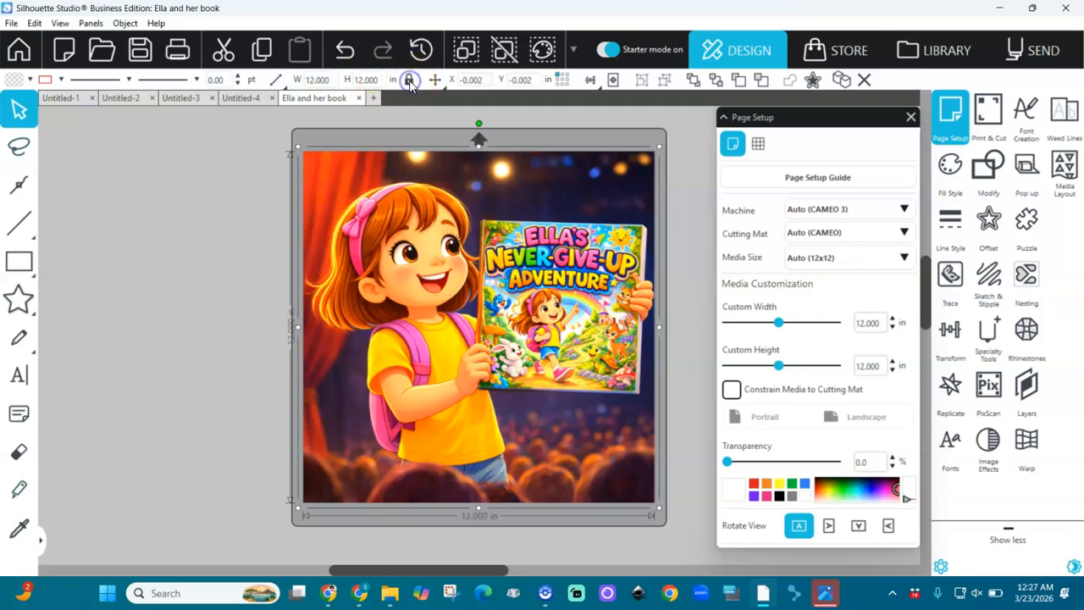
# - Center the 12-inch picture on the page
pyautogui.click(15, 23)
pyautogui.moveTo(53, 157)
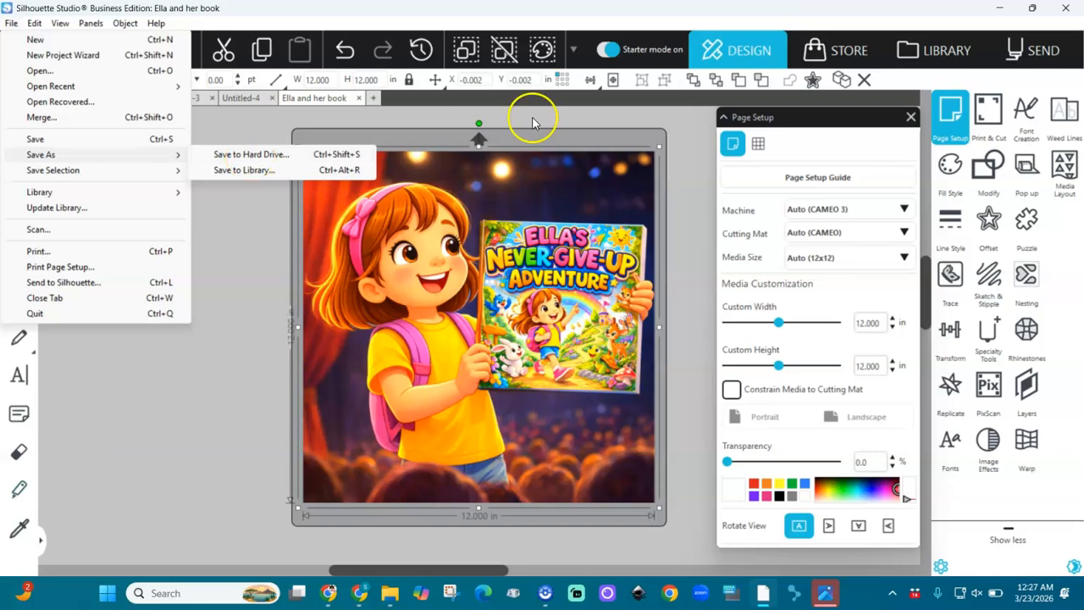
pyautogui.click(616, 81)
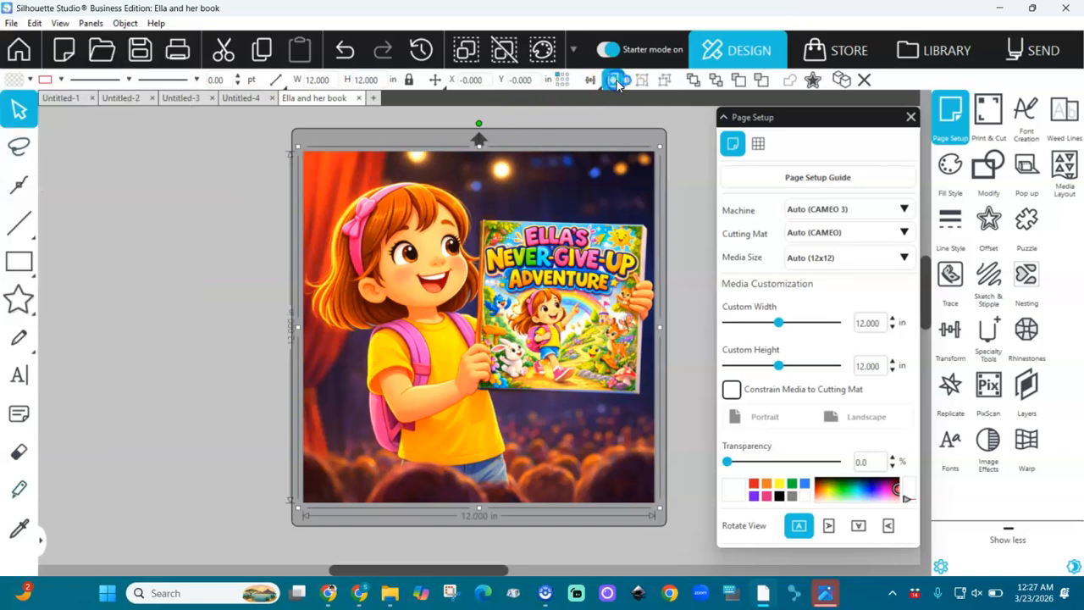
# - Save the 12-inch picture to the hard drive as a 300 dpi PNG, replacing the existing "Ella and her book" file in Downloads
pyautogui.click(11, 24)
pyautogui.click(61, 154)
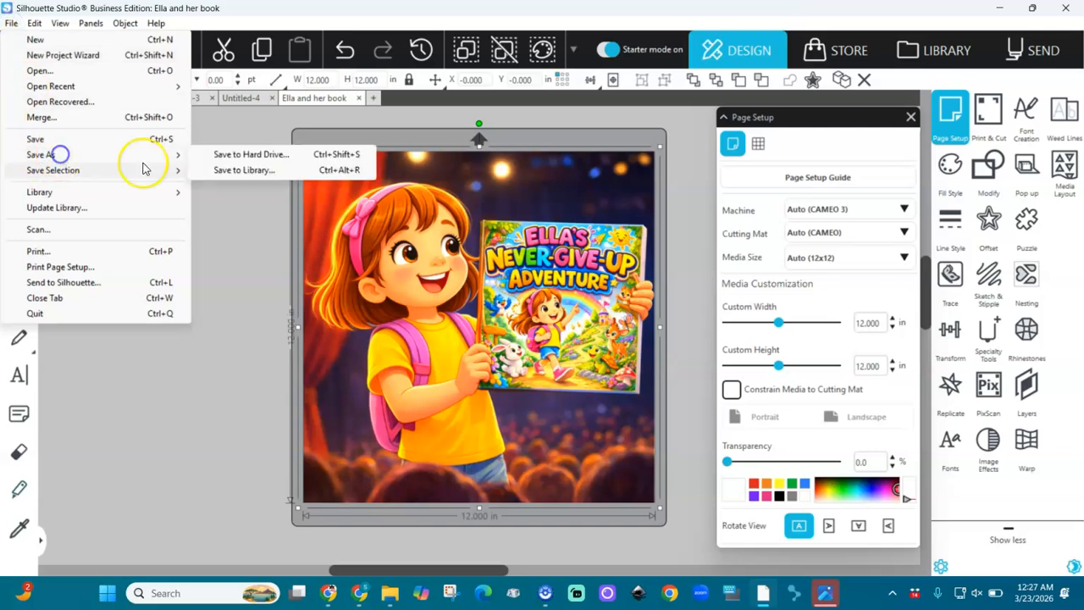
pyautogui.click(206, 122)
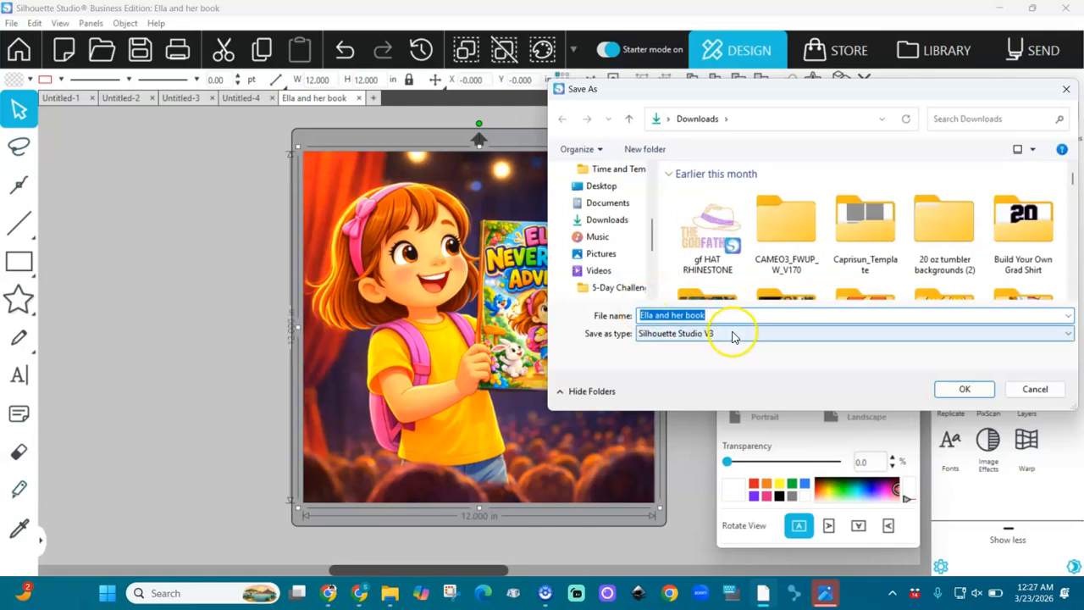
pyautogui.click(736, 334)
pyautogui.click(682, 374)
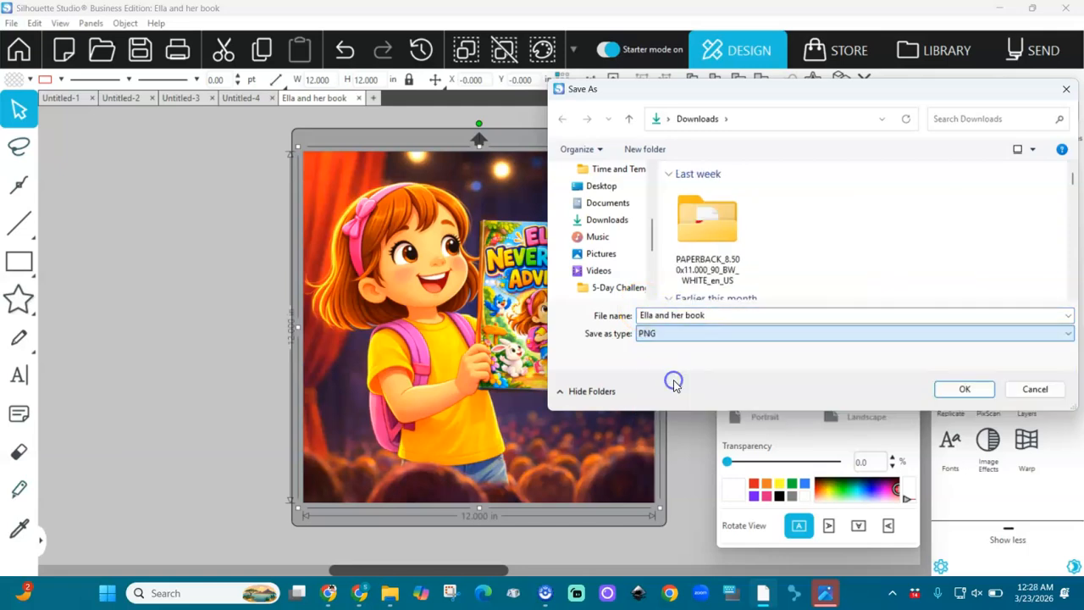
pyautogui.click(707, 233)
pyautogui.doubleClick(714, 237)
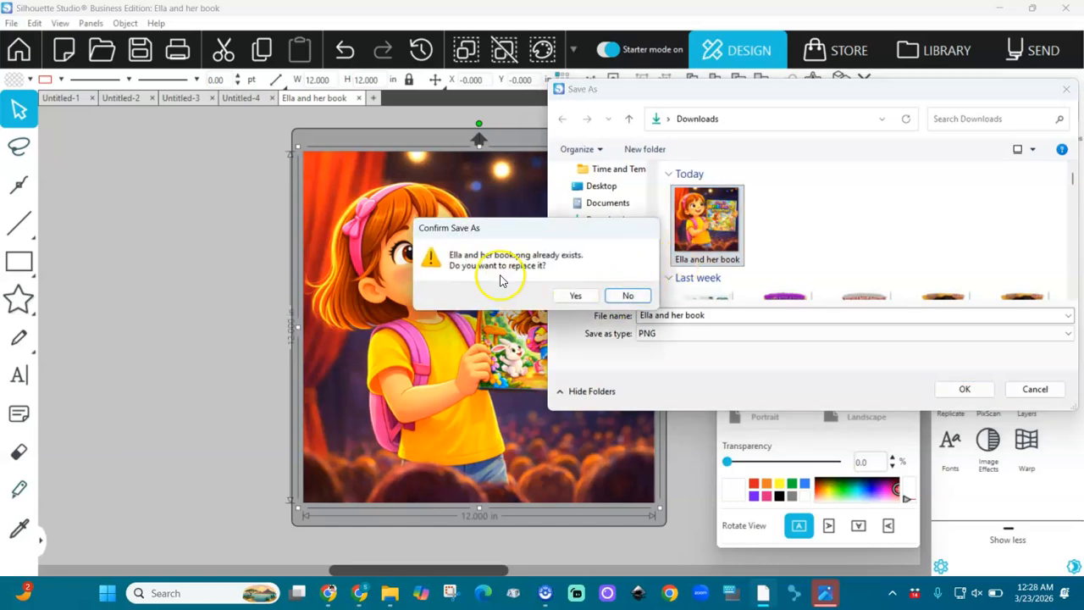
pyautogui.click(576, 296)
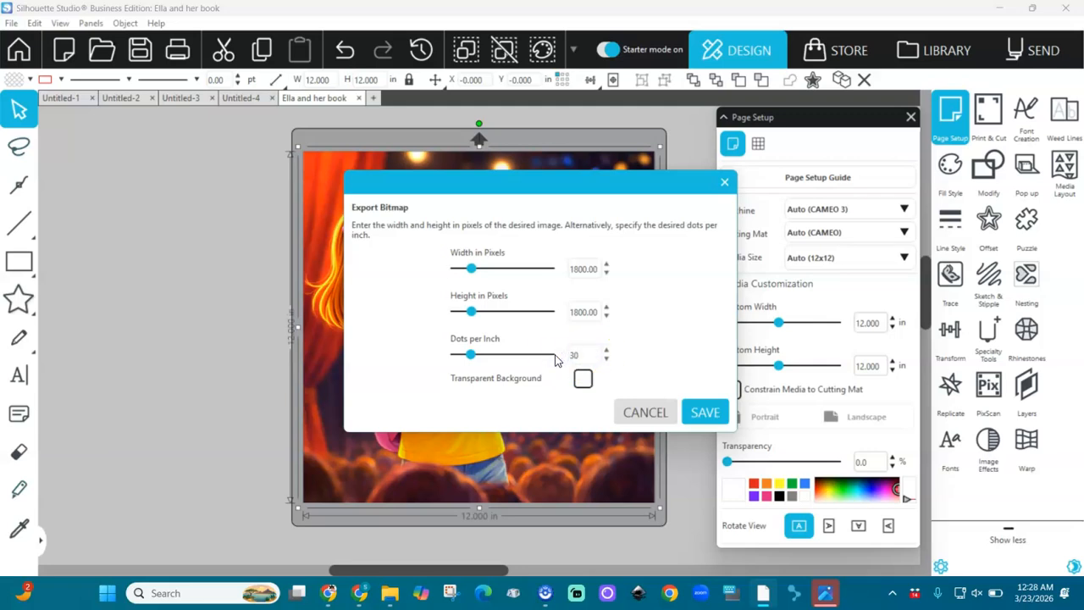
pyautogui.click(705, 413)
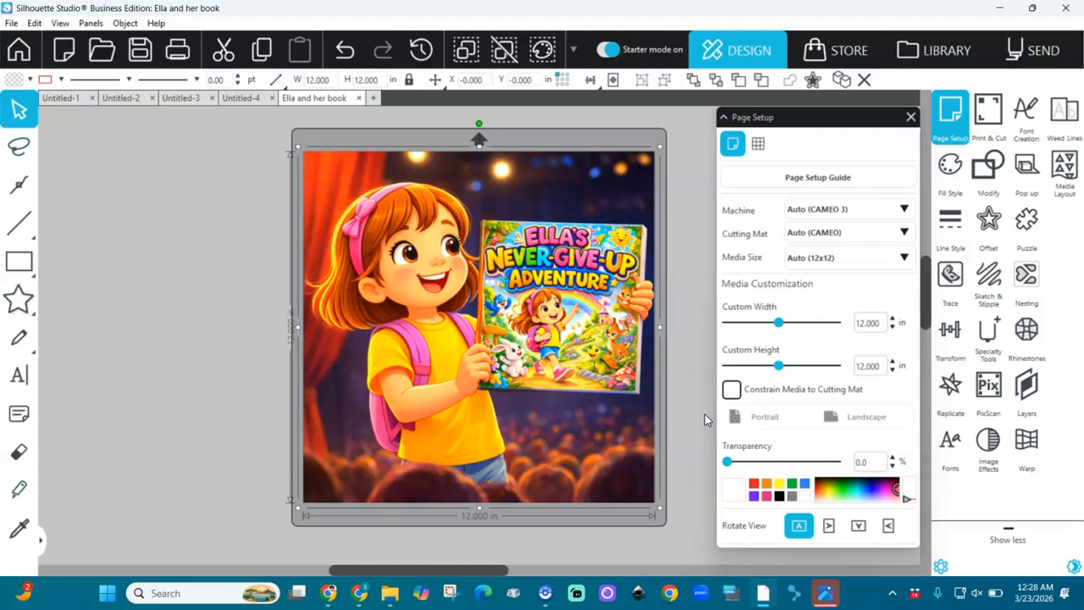
# - Look at the replaced "Ella and her book" PNG in File Explorer's Downloads folder, and return to Silhouette Studio
pyautogui.click(390, 594)
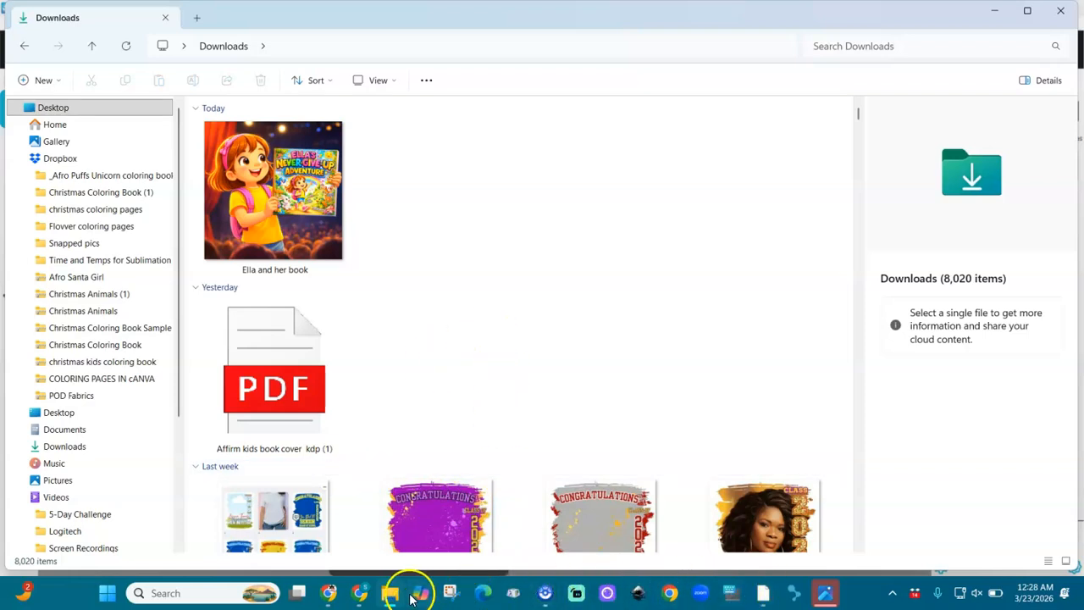
pyautogui.click(765, 593)
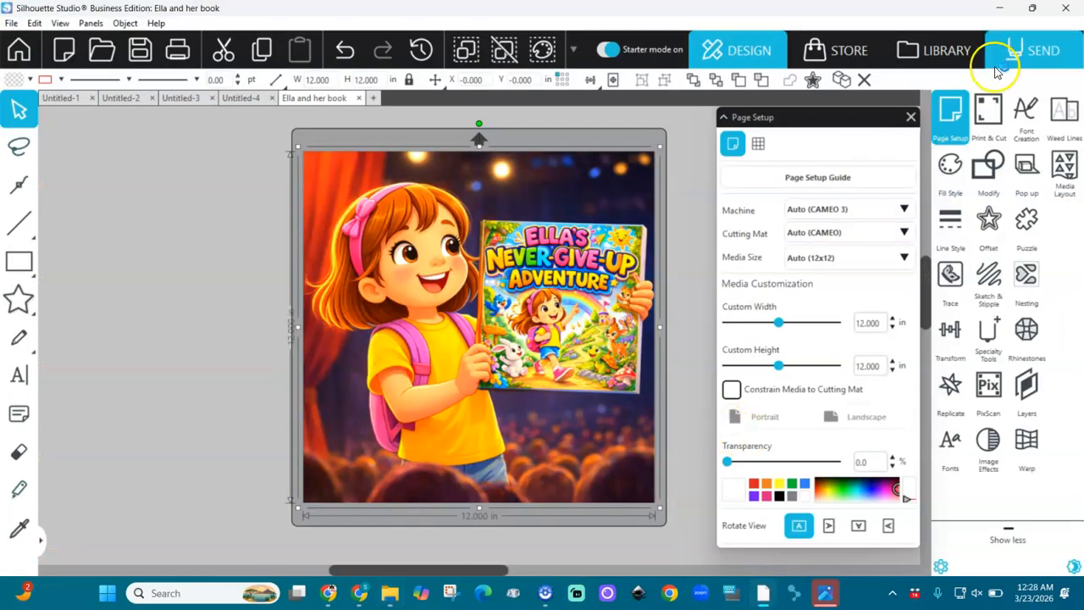
# - Check the About Silhouette Studio information and look through the available help and account options
pyautogui.click(155, 24)
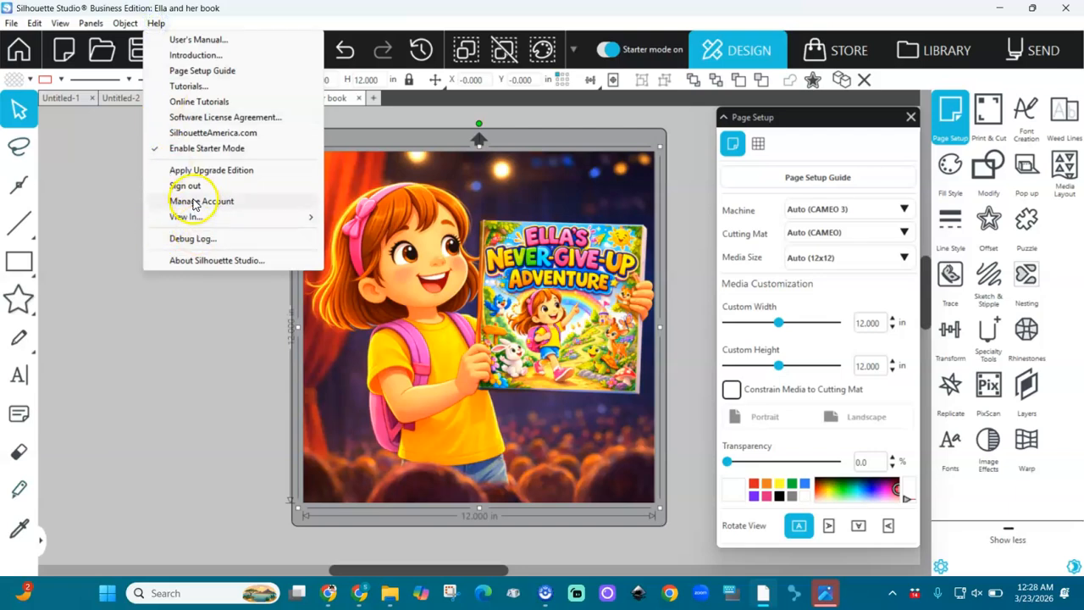
pyautogui.click(189, 242)
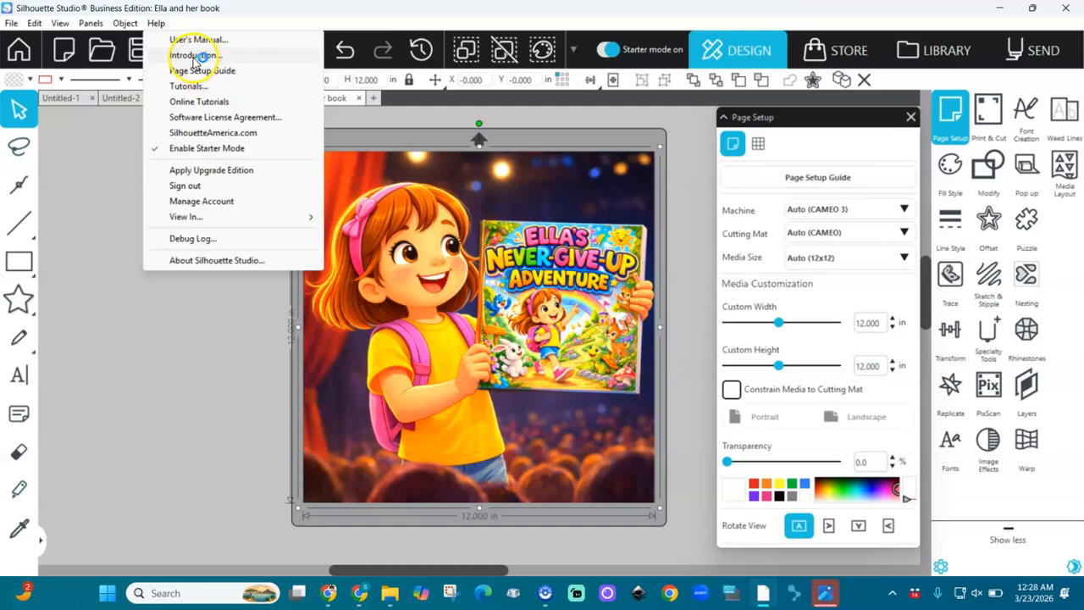
pyautogui.click(192, 262)
pyautogui.click(537, 375)
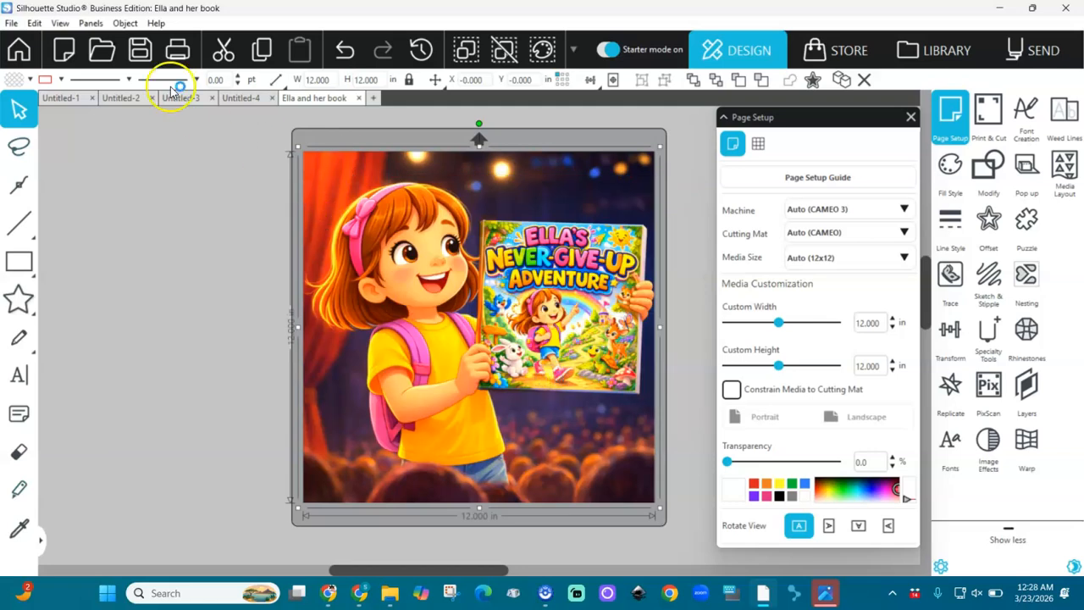
pyautogui.click(158, 22)
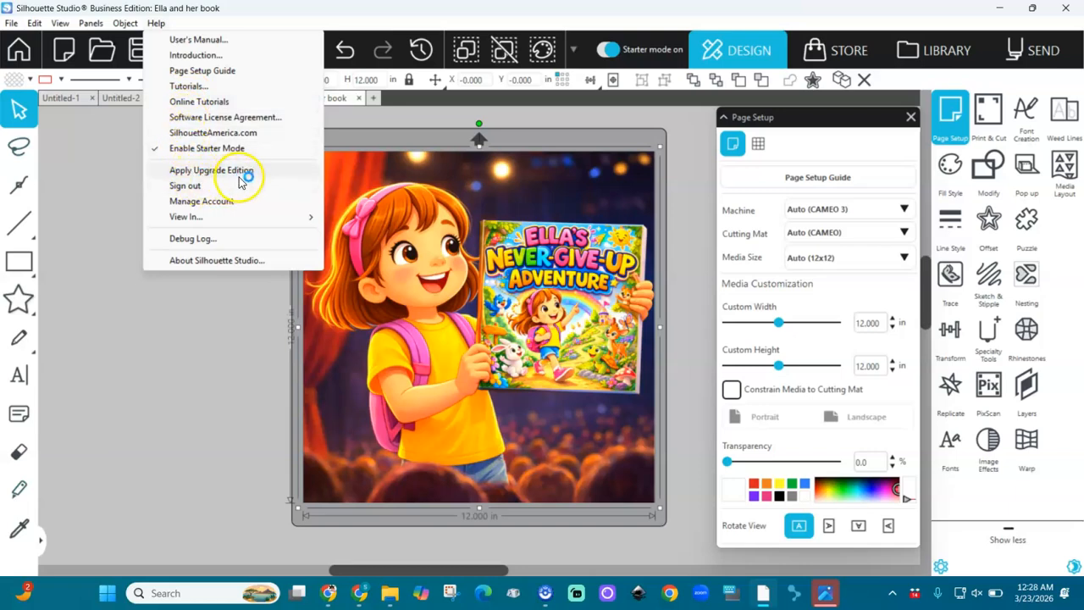
pyautogui.moveTo(186, 216)
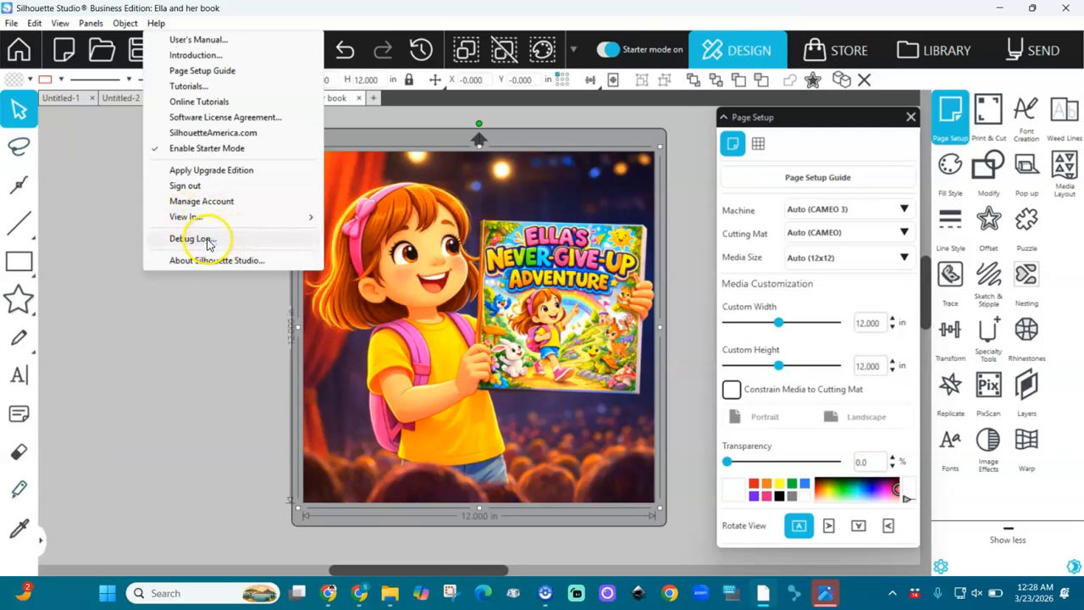
pyautogui.click(134, 385)
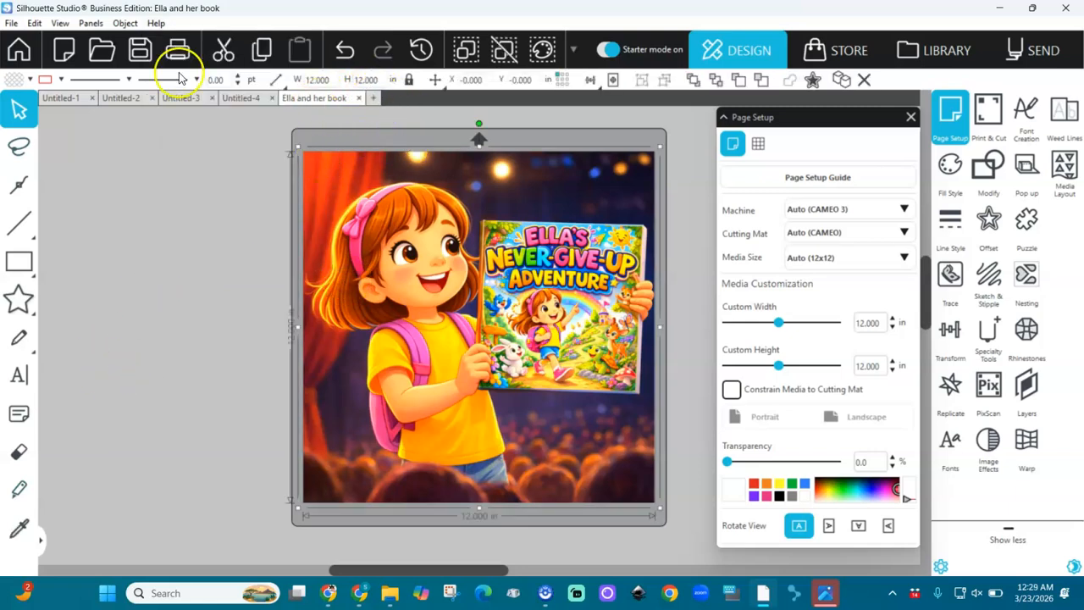
# - Open the re-exported "Ella and her book" picture from Downloads and select it to check its dimensions
pyautogui.click(12, 23)
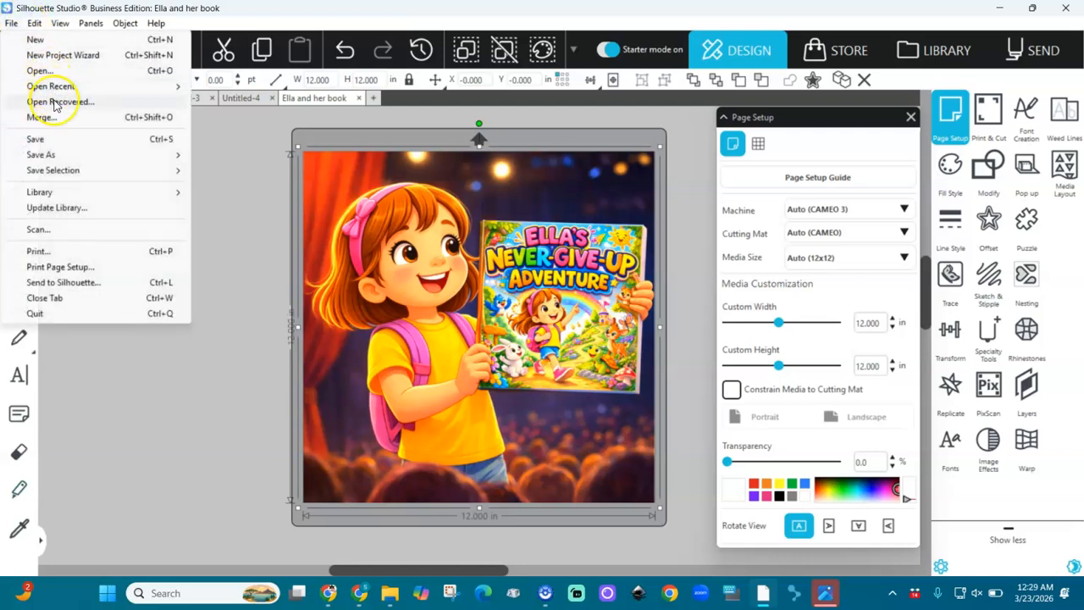
pyautogui.click(42, 72)
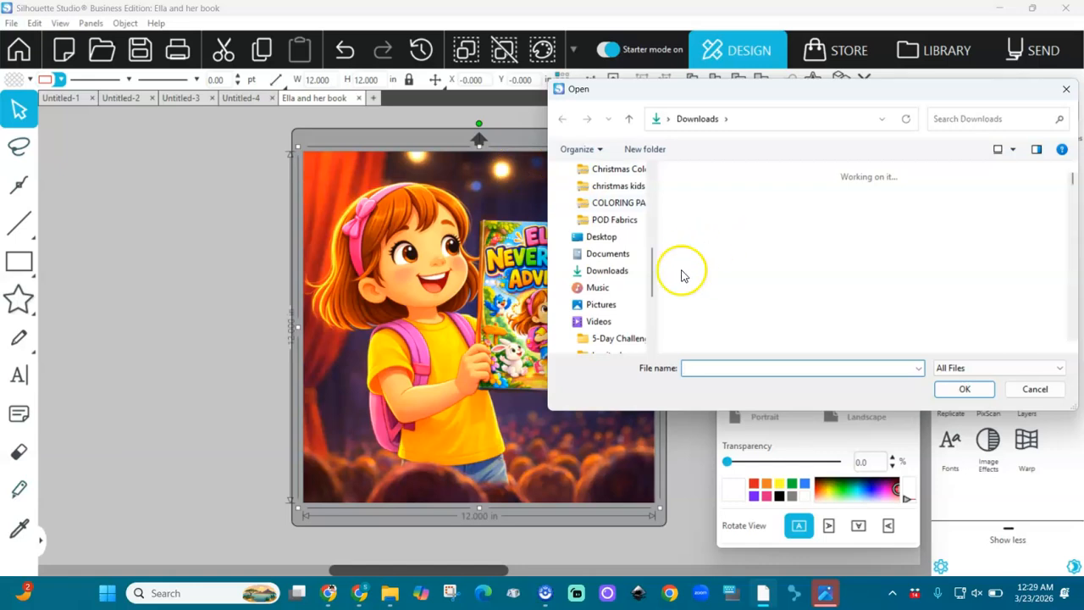
pyautogui.doubleClick(708, 214)
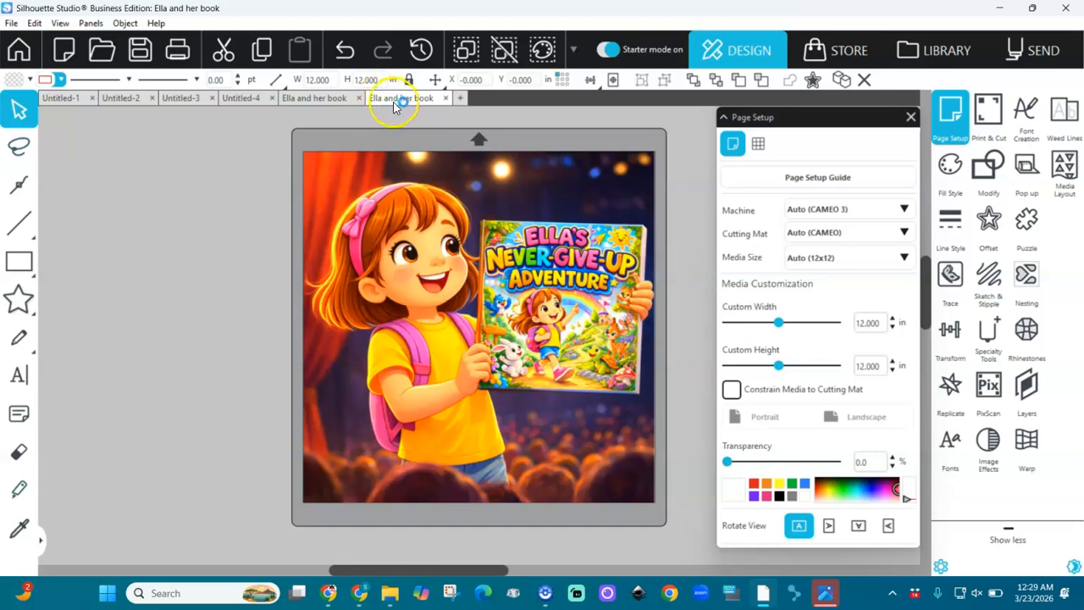
pyautogui.click(434, 240)
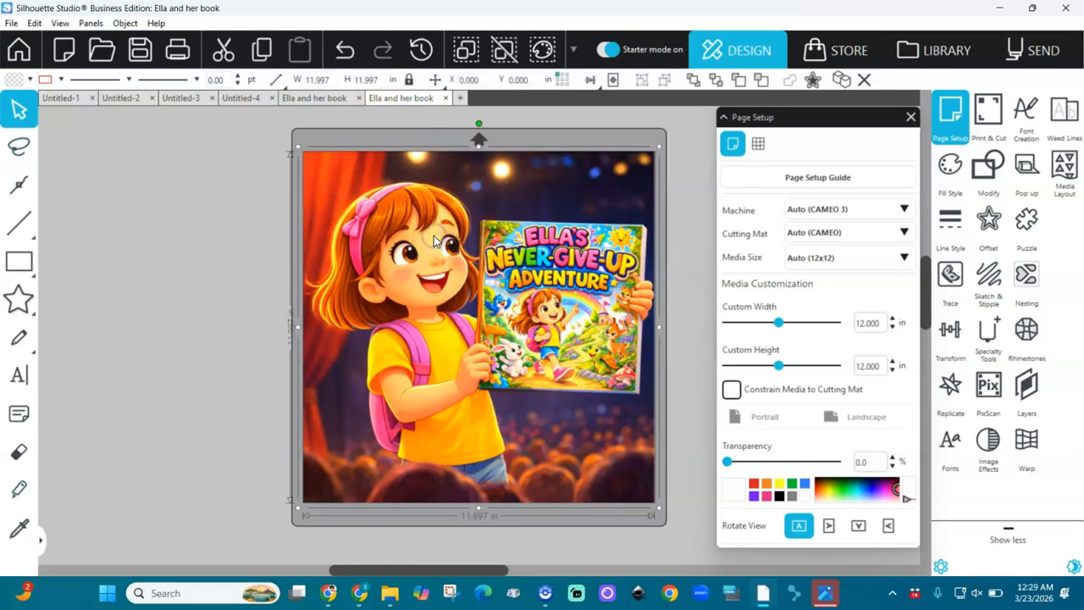